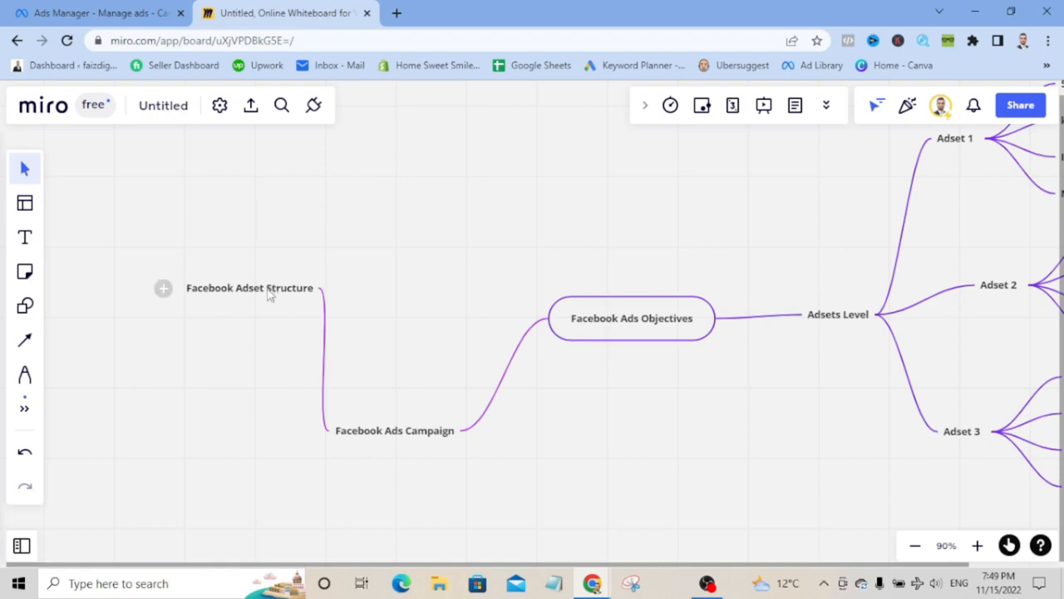
# Move the Facebook Ads Campaign node up beside Facebook Ads Objectives and collapse its Facebook Adset Structure branch.
pyautogui.moveTo(268, 291); pyautogui.dragTo(253, 275)
pyautogui.scroll(2, 253, 291)
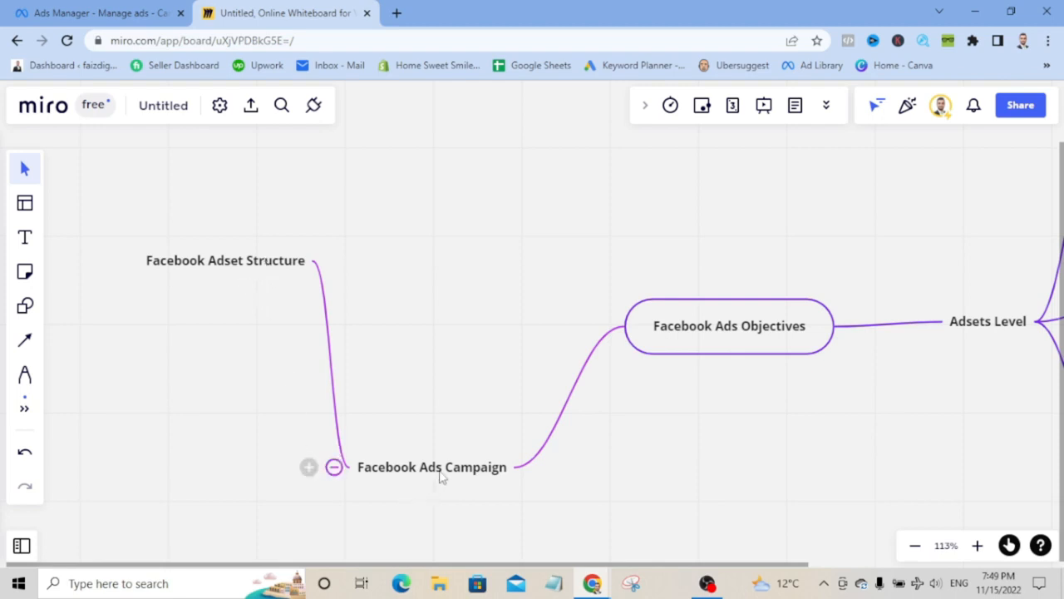
pyautogui.moveTo(441, 470); pyautogui.dragTo(428, 349)
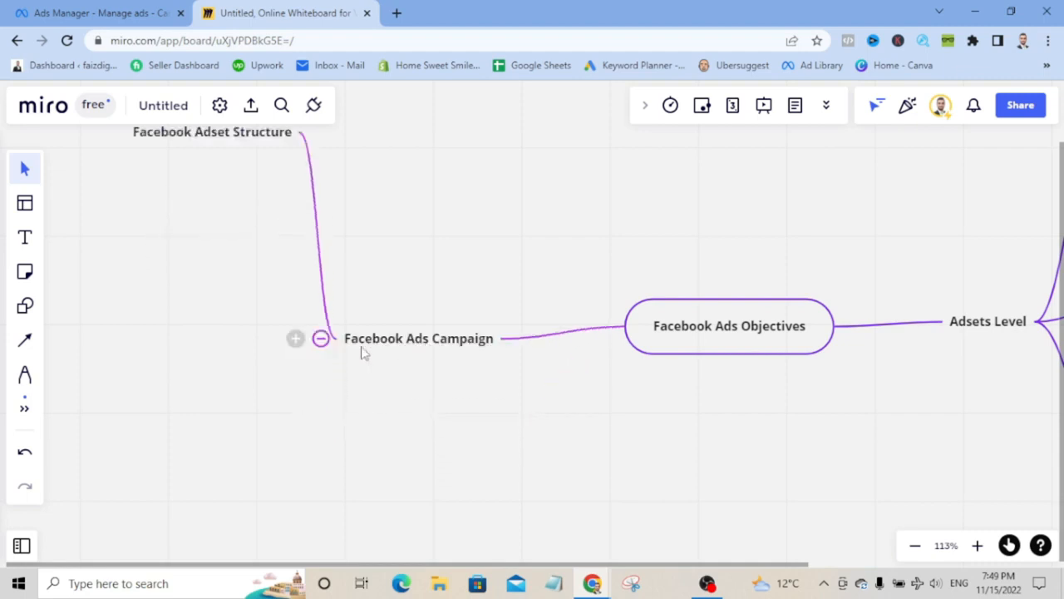
pyautogui.click(320, 340)
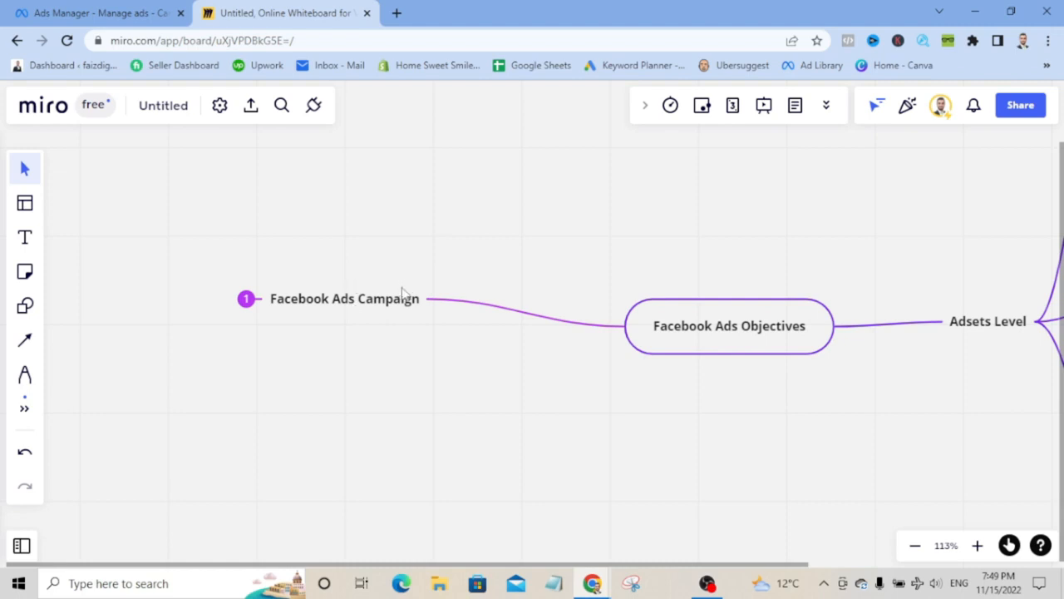
# Shift the Facebook Ads Objectives mind map to the left so the Adsets Level branches are in view.
pyautogui.moveTo(742, 346); pyautogui.dragTo(695, 333)
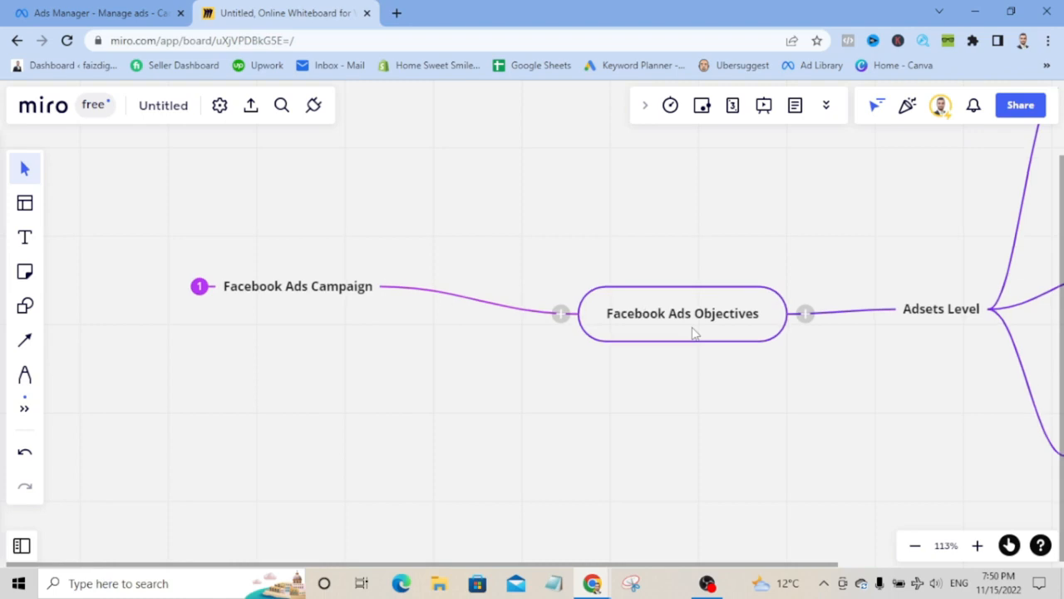
pyautogui.moveTo(695, 334); pyautogui.dragTo(697, 334)
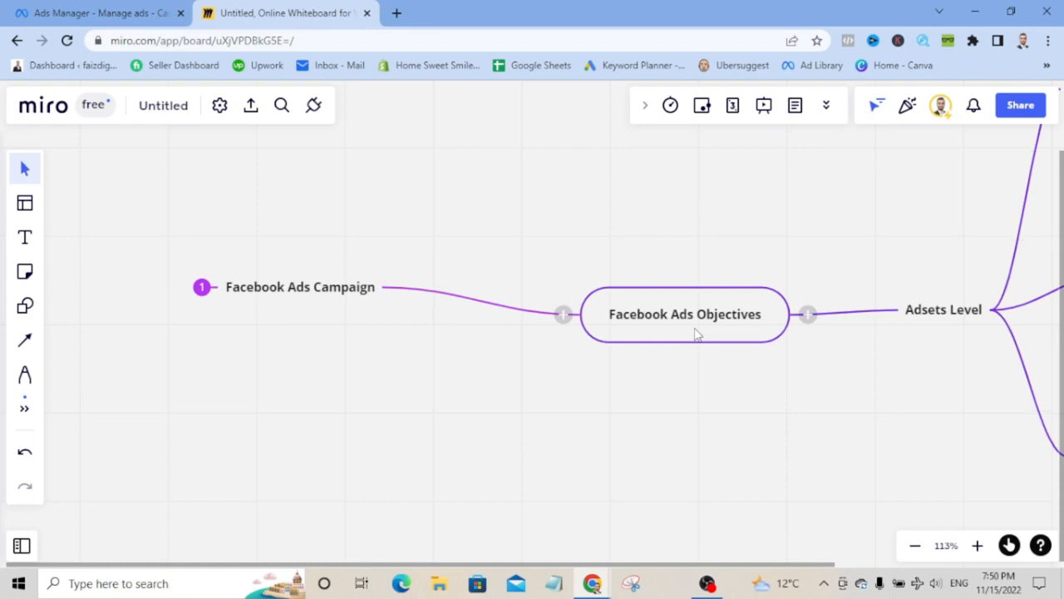
pyautogui.moveTo(697, 334); pyautogui.dragTo(501, 368)
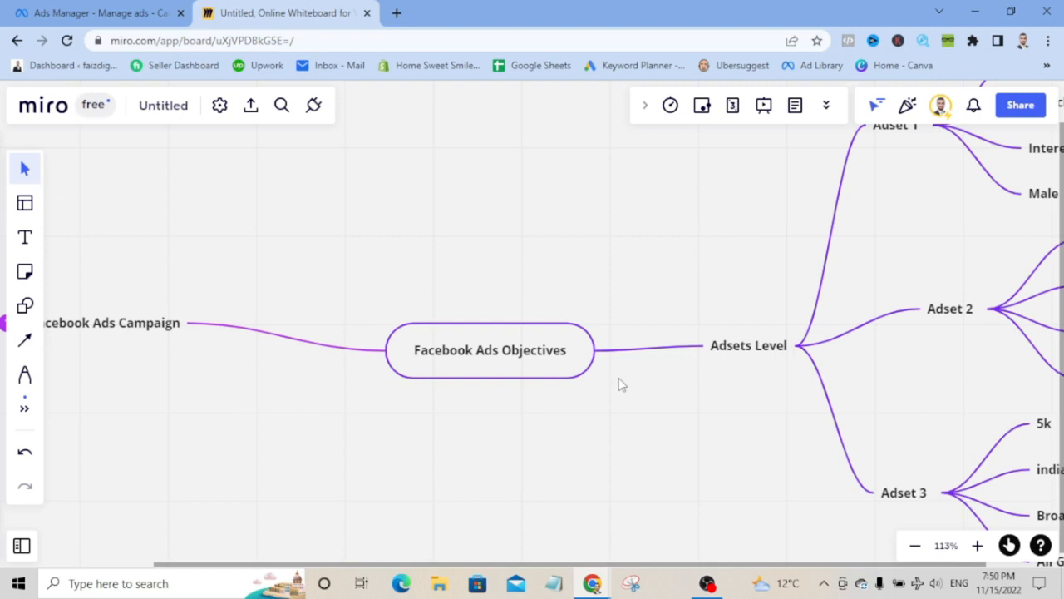
pyautogui.click(784, 345)
pyautogui.click(793, 349)
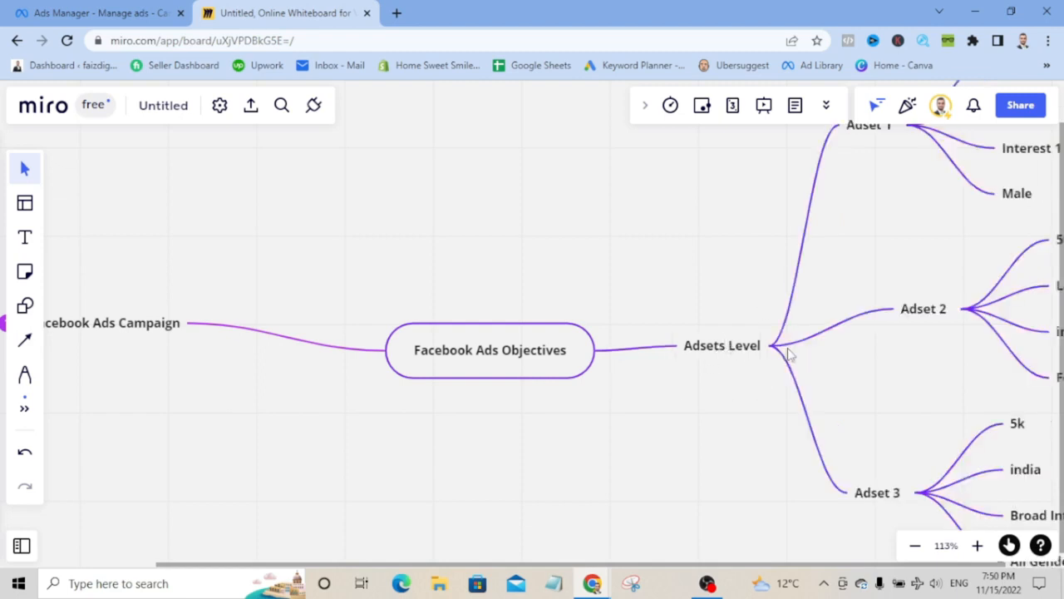
pyautogui.moveTo(513, 352); pyautogui.dragTo(261, 349)
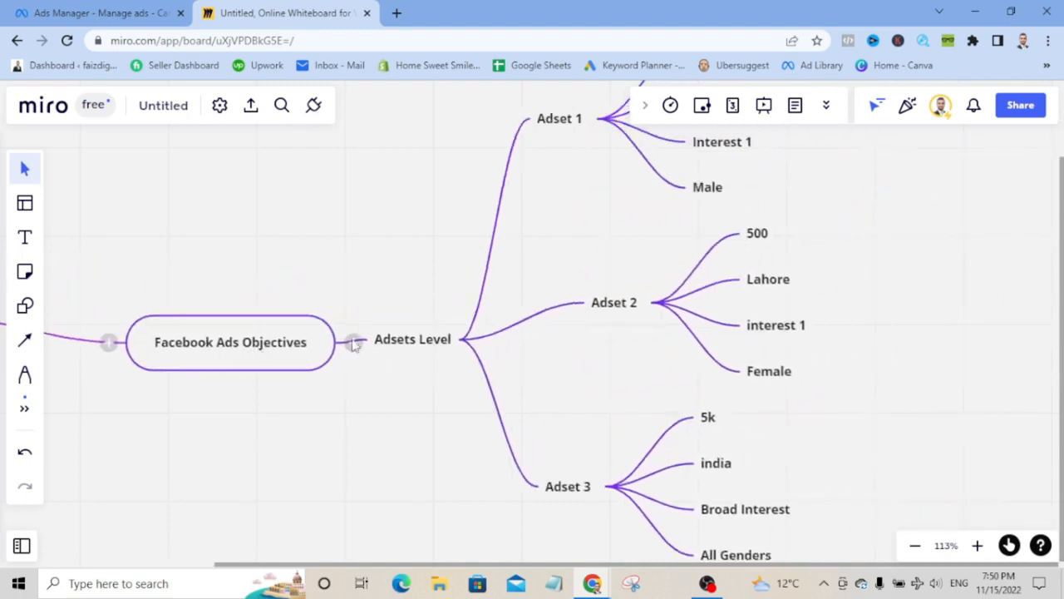
# Move the Adsets Level node farther from Facebook Ads Objectives and shift Adset 1 and Adset 2 down and to the right.
pyautogui.moveTo(422, 340); pyautogui.dragTo(505, 371)
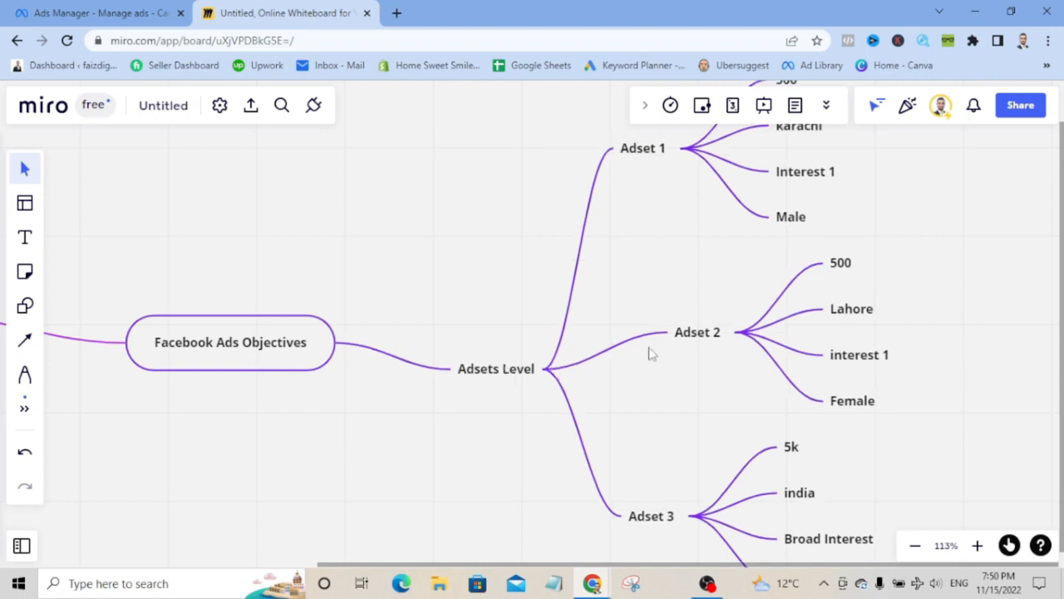
pyautogui.moveTo(695, 339); pyautogui.dragTo(731, 346)
pyautogui.moveTo(656, 151); pyautogui.dragTo(703, 206)
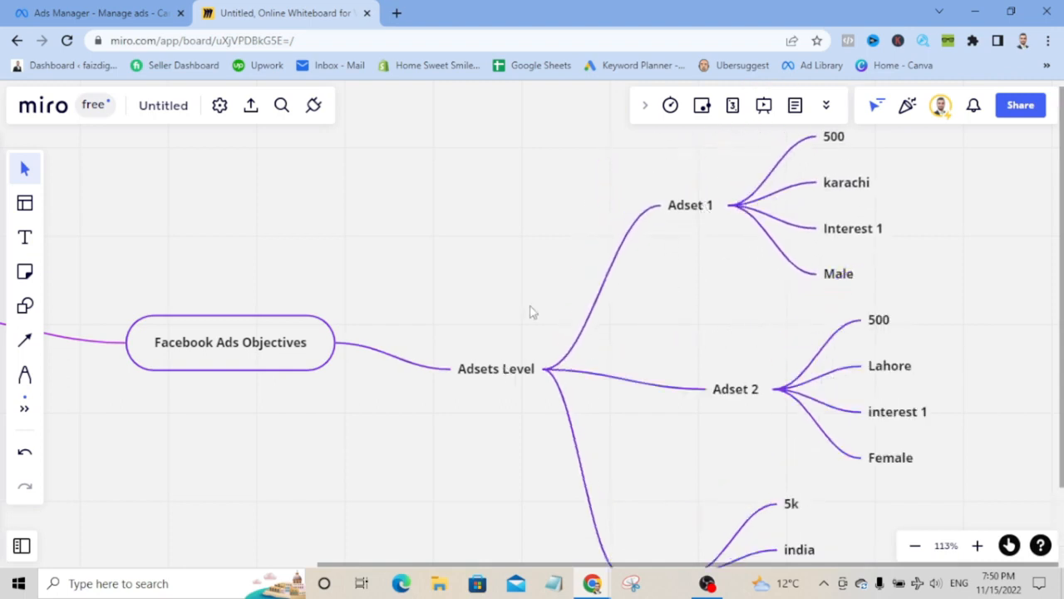
# Add the text "Pen" in large type above the Adsets Level node and move that node down to clear it.
pyautogui.click(24, 238)
pyautogui.click(360, 205)
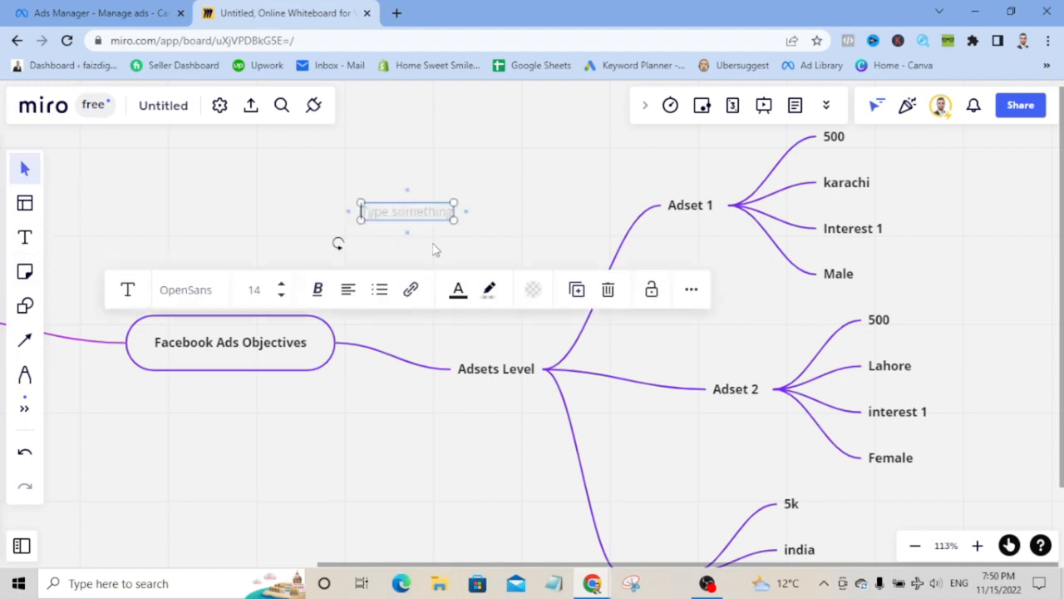
pyautogui.write('Pen')
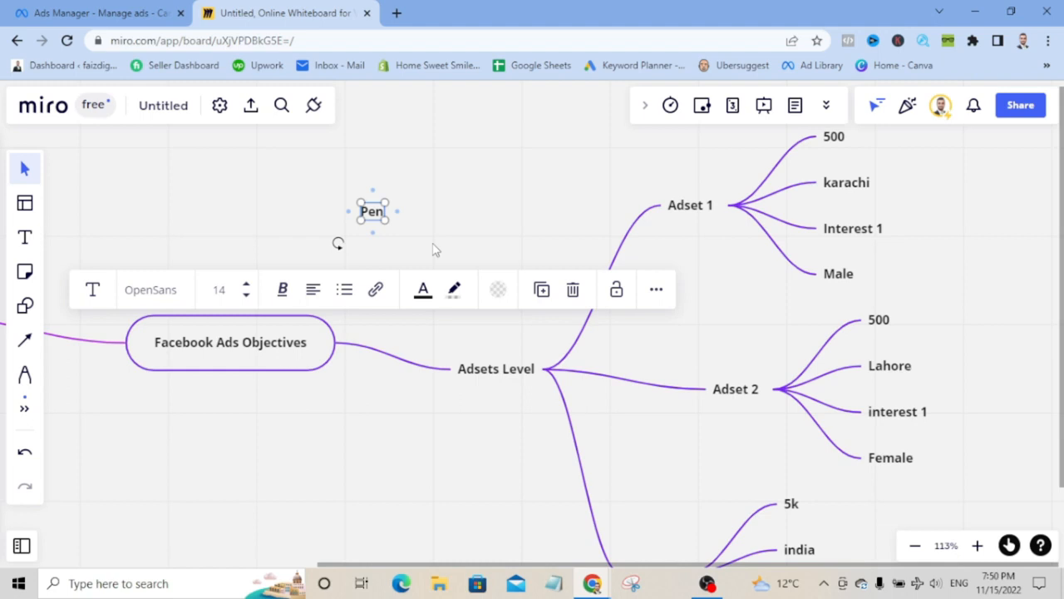
pyautogui.click(444, 191)
pyautogui.click(377, 210)
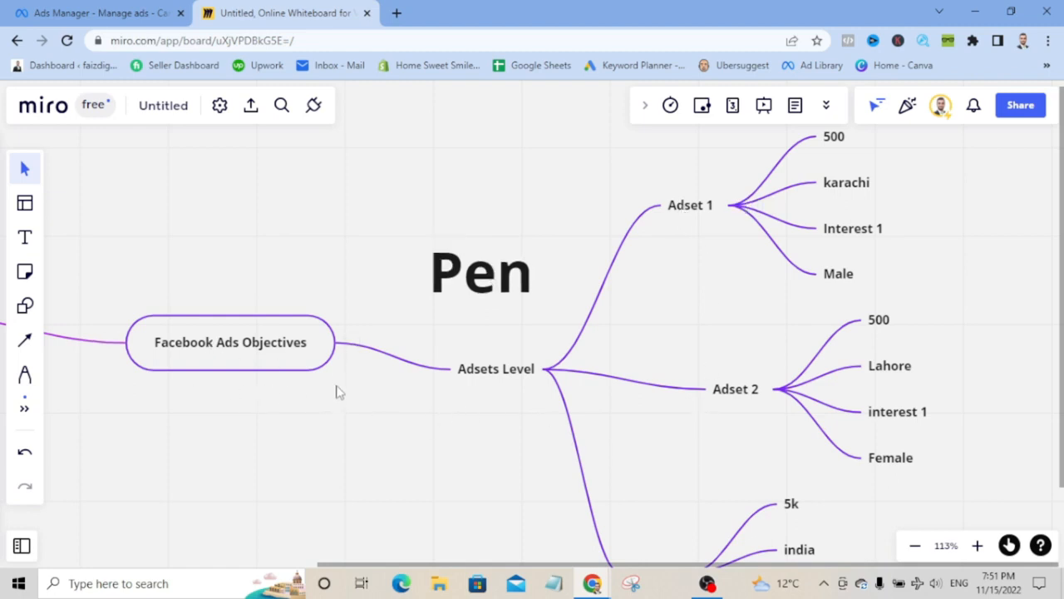
pyautogui.moveTo(505, 372); pyautogui.dragTo(495, 436)
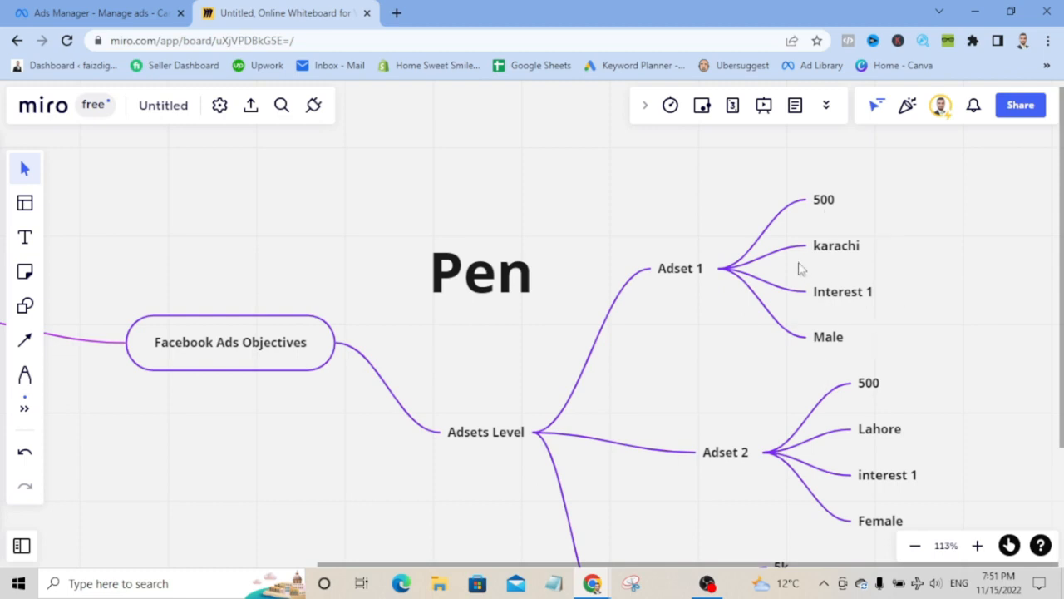
# Go through Adset 1's 500, karachi, Interest 1 and Male nodes, nudging the Interest 1 and Male nodes slightly.
pyautogui.moveTo(684, 271); pyautogui.dragTo(682, 265)
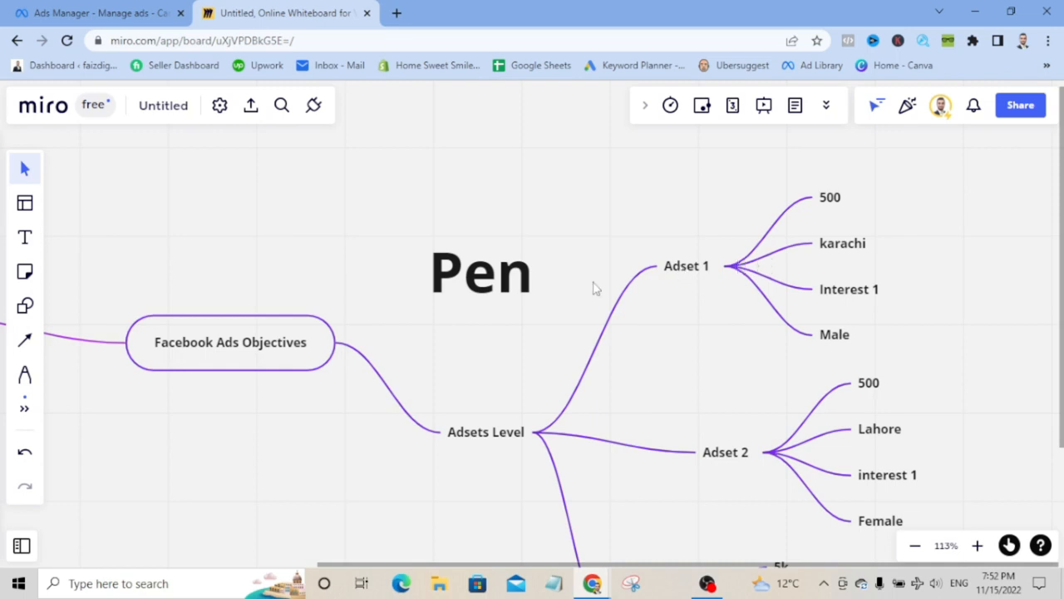
pyautogui.click(827, 199)
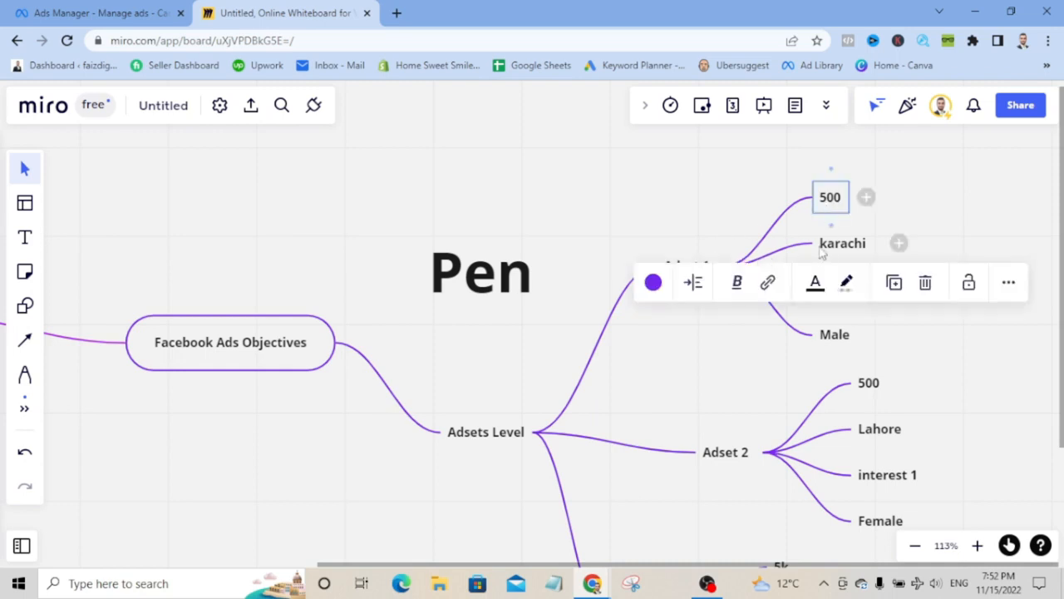
pyautogui.click(709, 213)
pyautogui.click(845, 252)
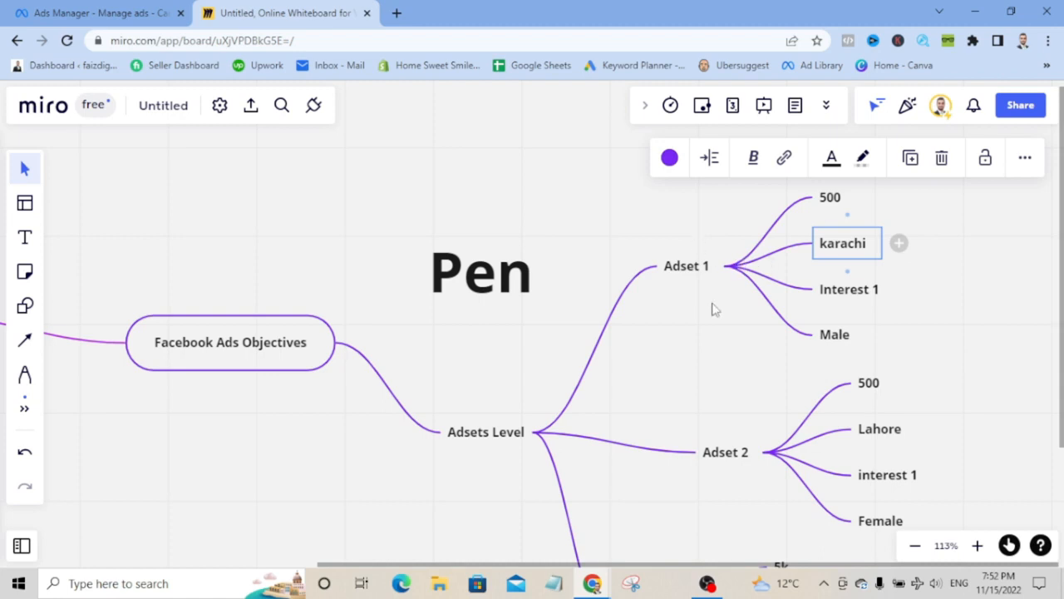
pyautogui.moveTo(852, 292)
pyautogui.mouseDown()
pyautogui.moveTo(859, 300)
pyautogui.moveTo(847, 287)
pyautogui.mouseUp()
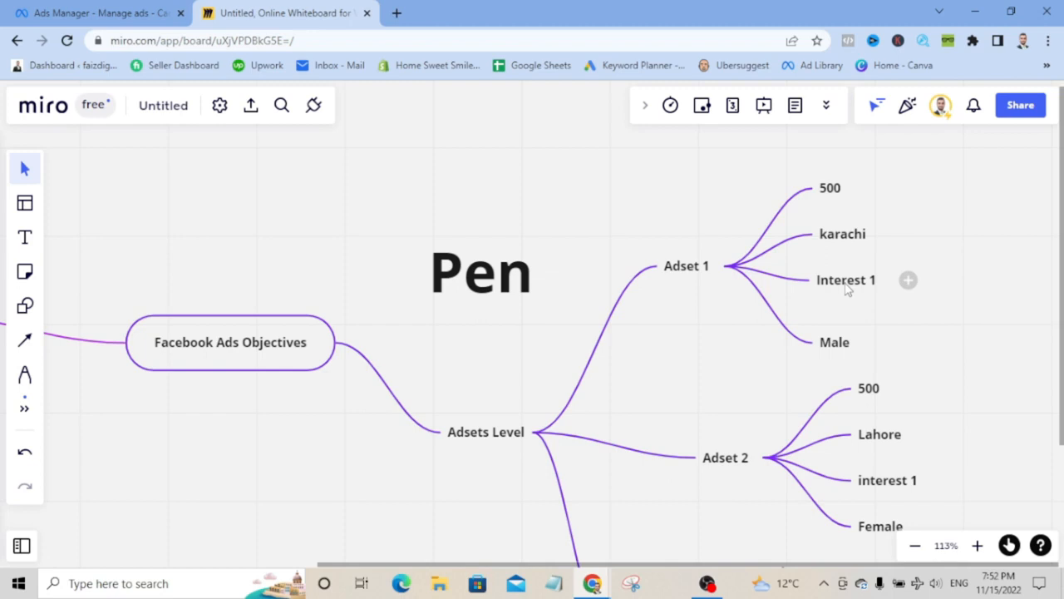
pyautogui.moveTo(846, 343); pyautogui.dragTo(847, 326)
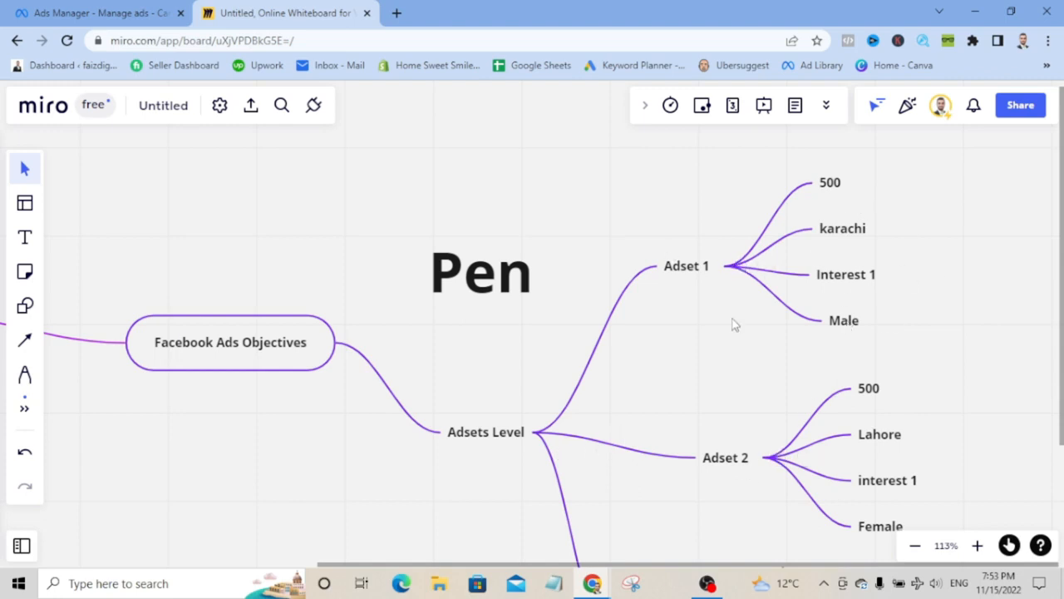
# Move Adset 2 up and to the right, and go through its 500, Lahore, interest 1 and Female nodes.
pyautogui.moveTo(735, 470); pyautogui.dragTo(770, 422)
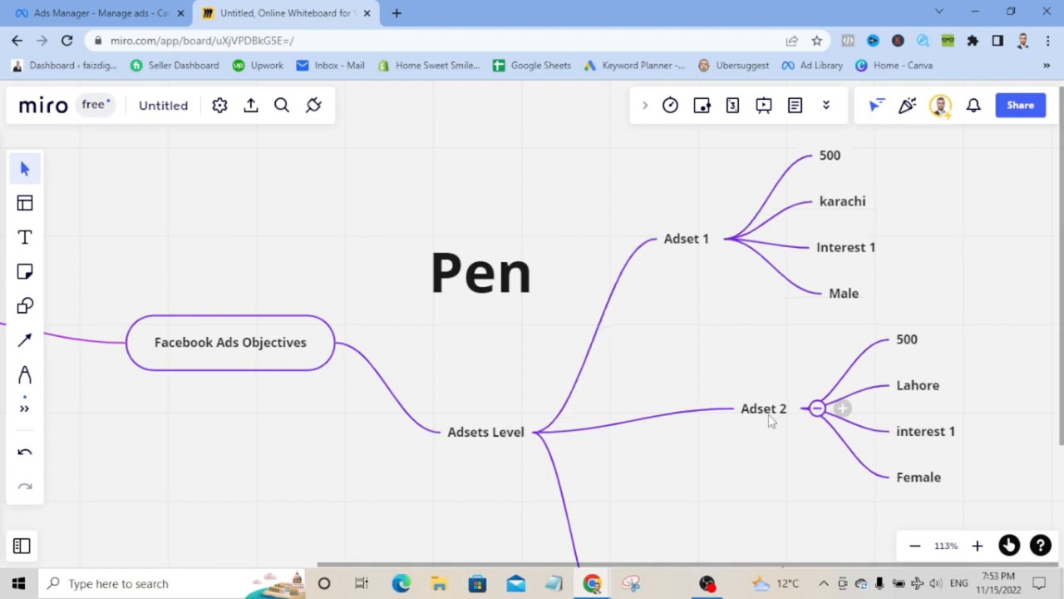
pyautogui.click(911, 348)
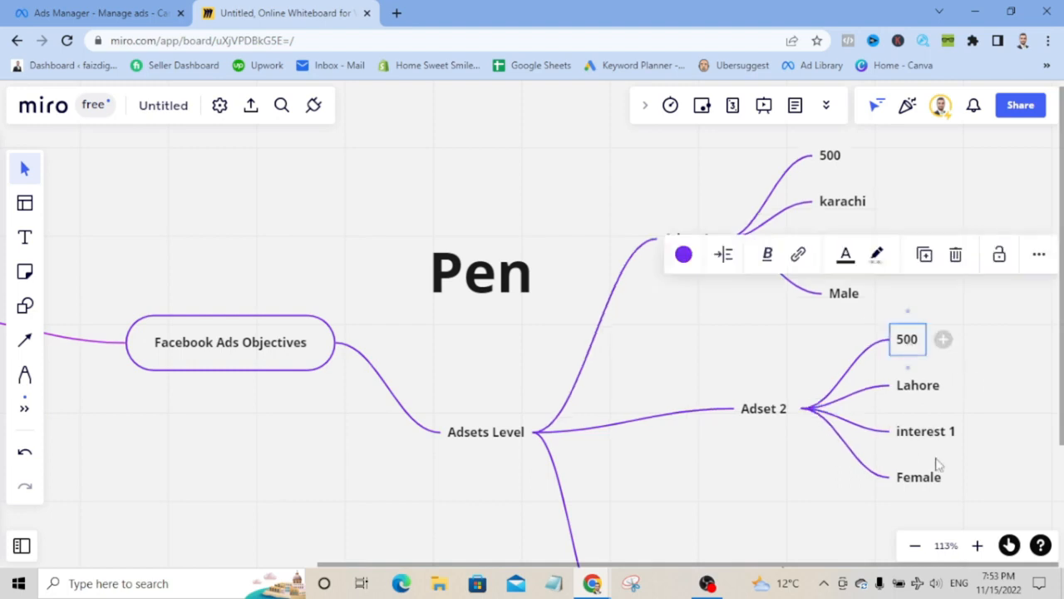
pyautogui.click(927, 387)
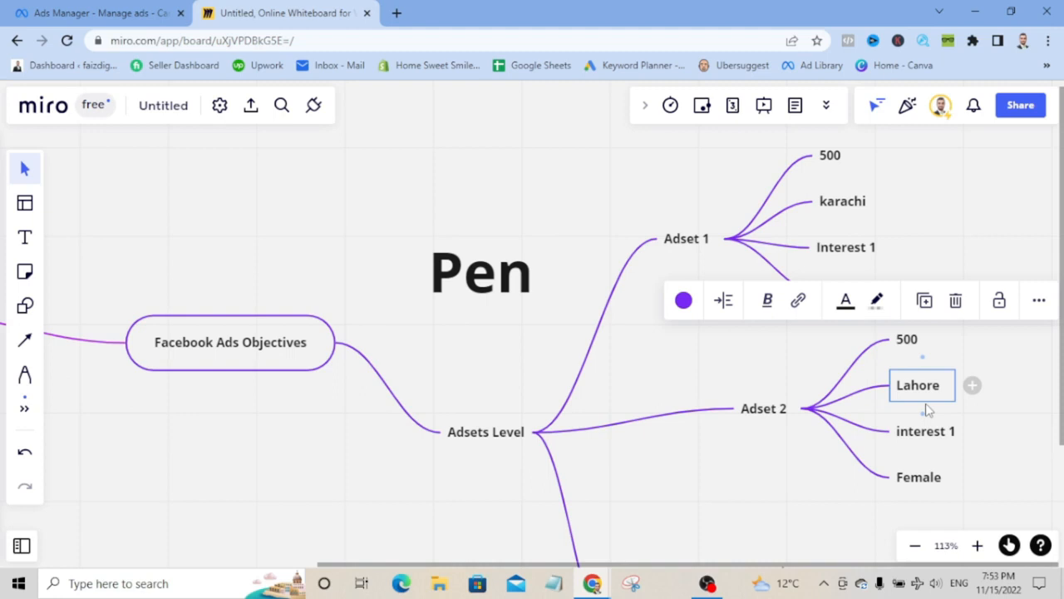
pyautogui.click(927, 432)
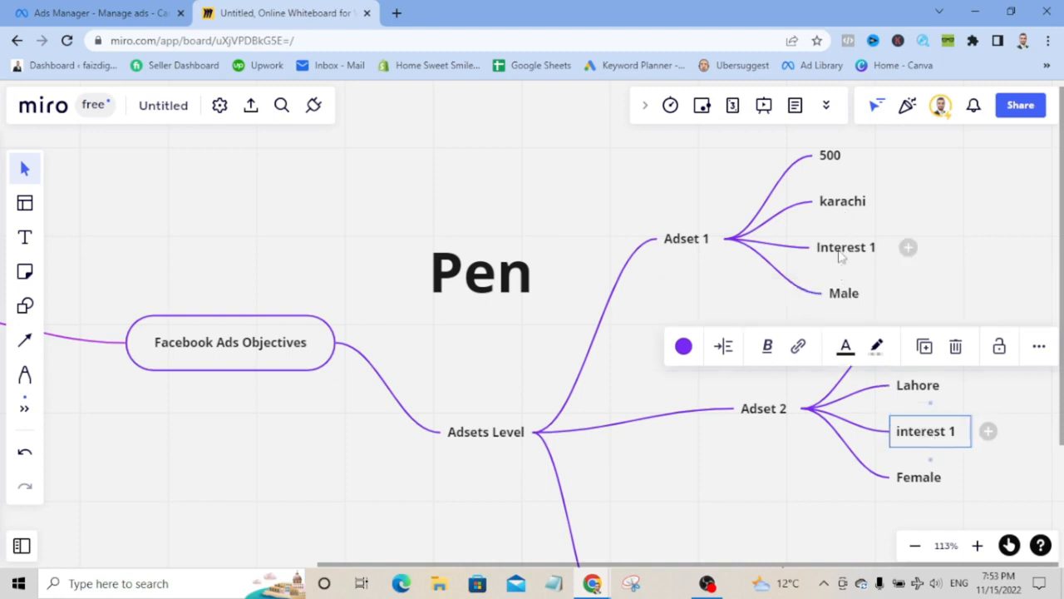
pyautogui.click(904, 481)
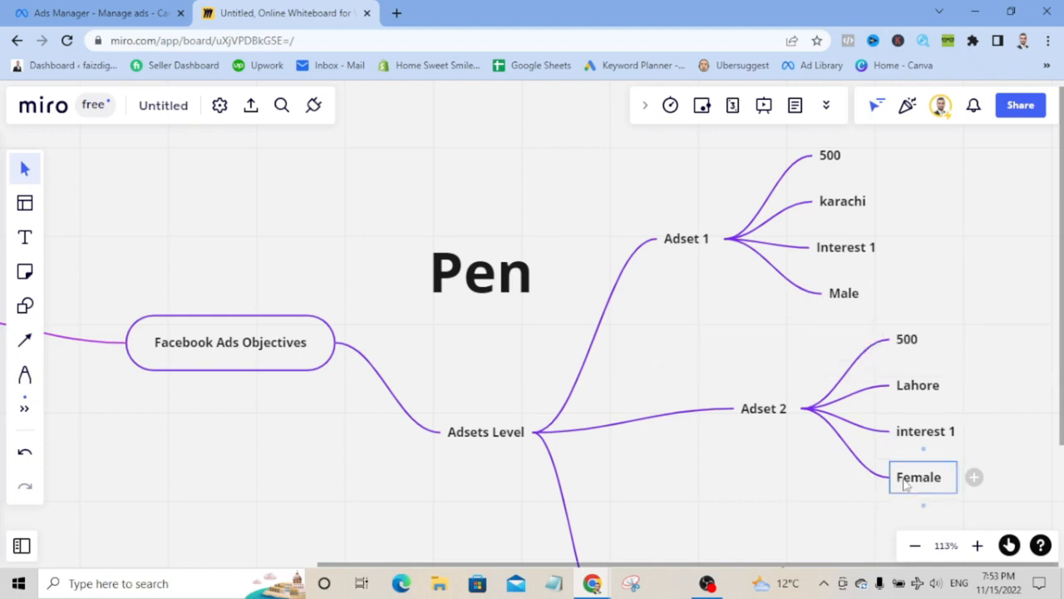
pyautogui.click(746, 447)
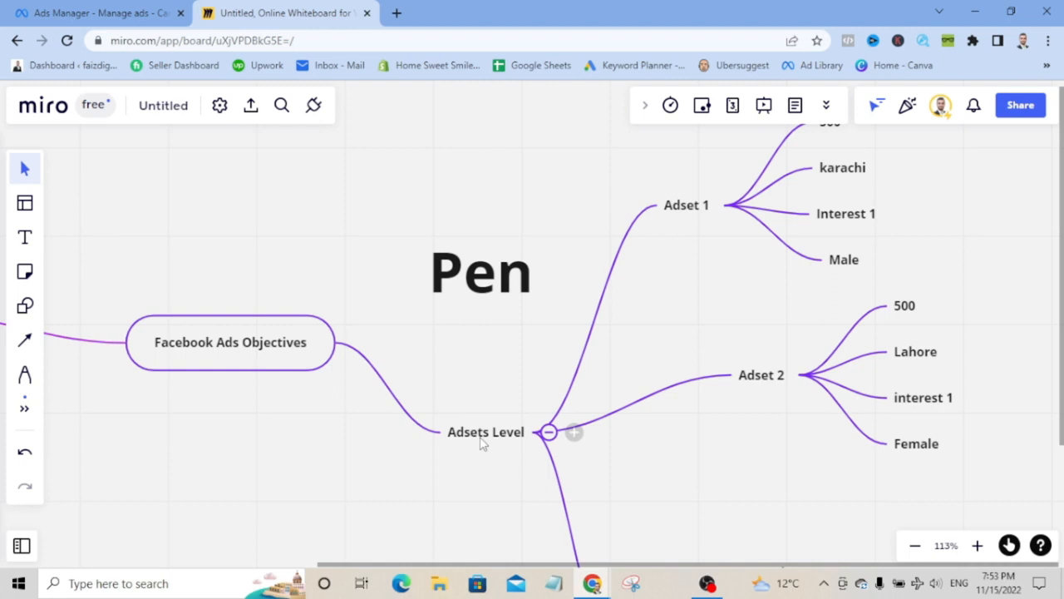
# Bring the Adset 3 branch into view by repositioning Adsets Level, shift its Broad Interest node right, and move the whole map down.
pyautogui.moveTo(482, 442); pyautogui.dragTo(503, 306)
pyautogui.moveTo(657, 422); pyautogui.dragTo(613, 501)
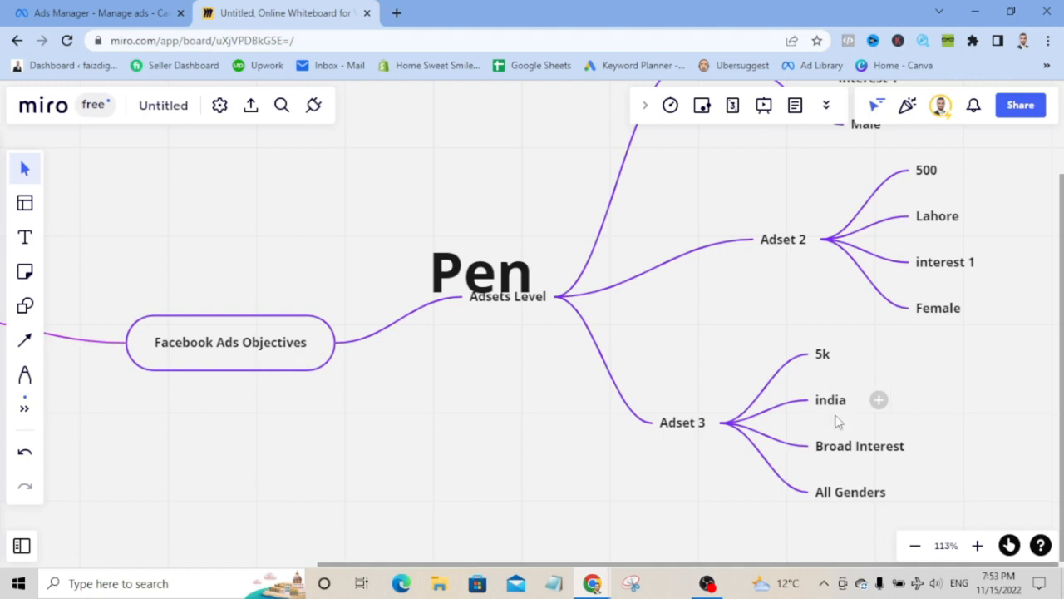
pyautogui.moveTo(849, 453); pyautogui.dragTo(875, 443)
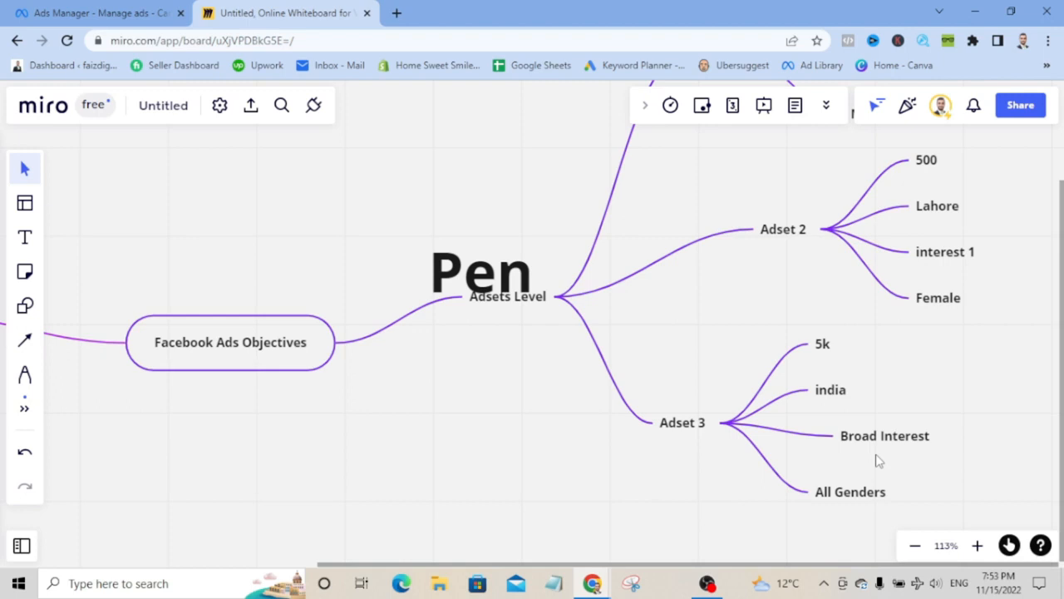
pyautogui.click(832, 497)
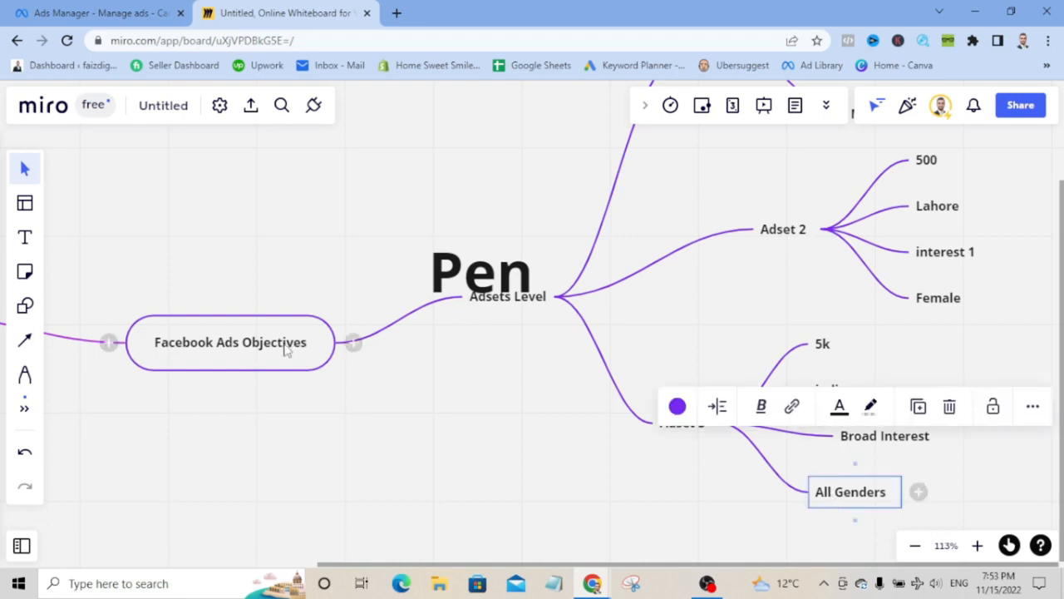
pyautogui.moveTo(285, 350); pyautogui.dragTo(288, 402)
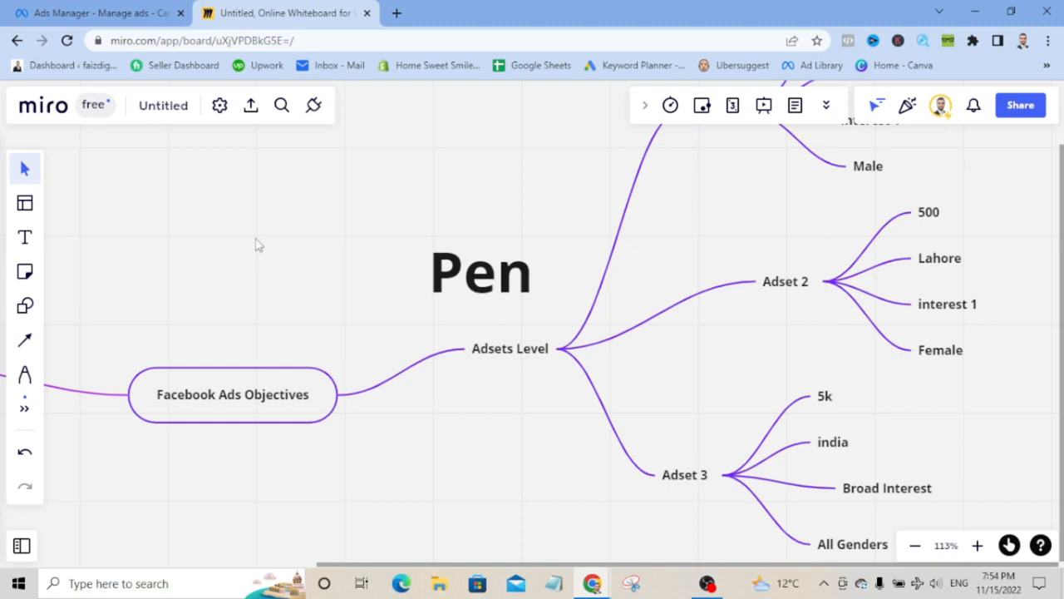
# Switch to Ads Manager and highlight the business.facebook.com and /adsmanager parts of its web address.
pyautogui.click(59, 10)
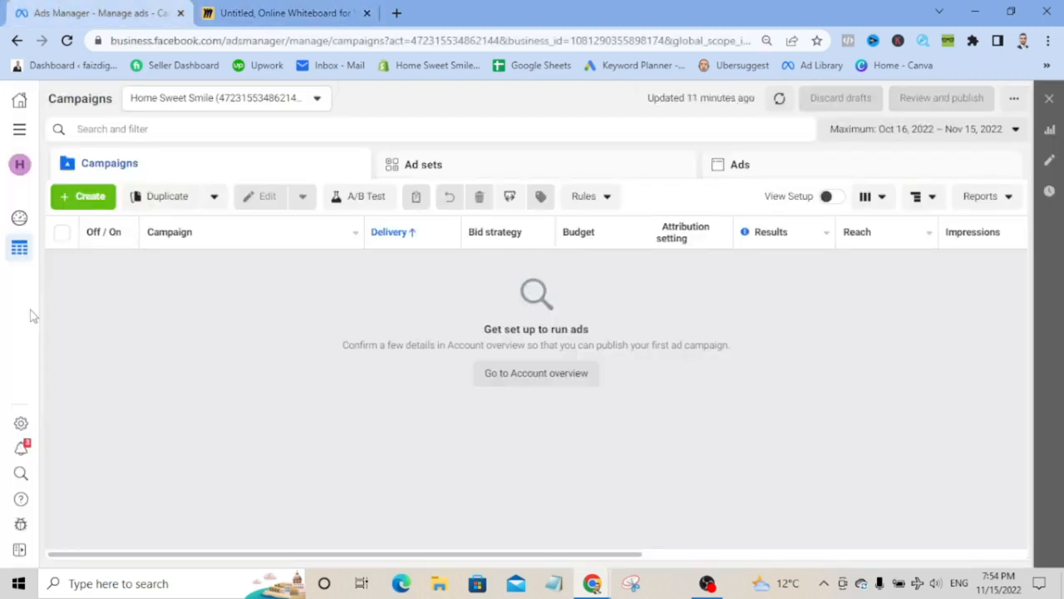
pyautogui.click(120, 44)
pyautogui.click(107, 41)
pyautogui.click(118, 42)
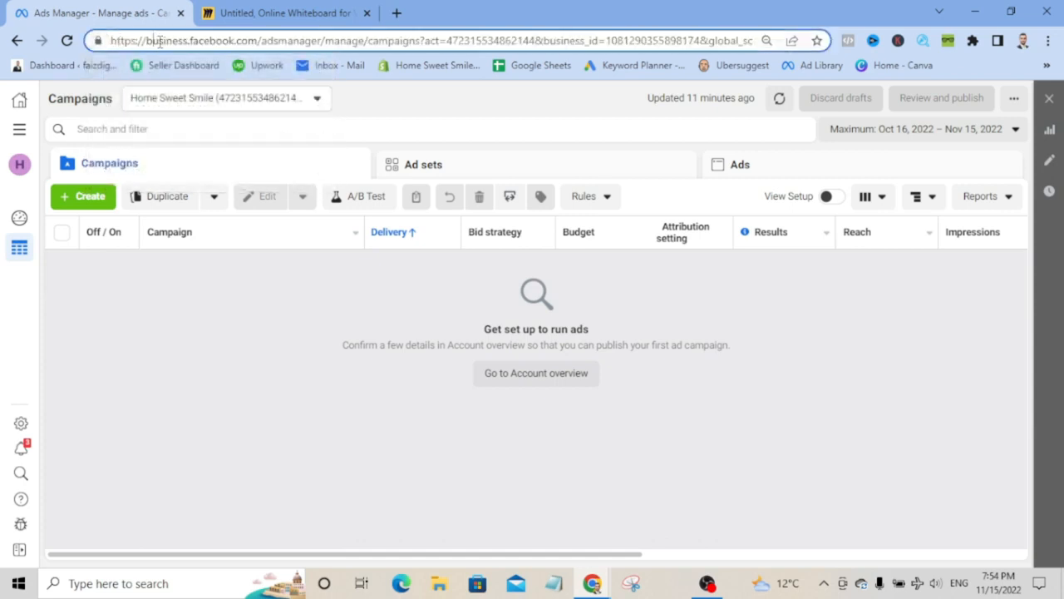
pyautogui.moveTo(146, 42); pyautogui.dragTo(257, 47)
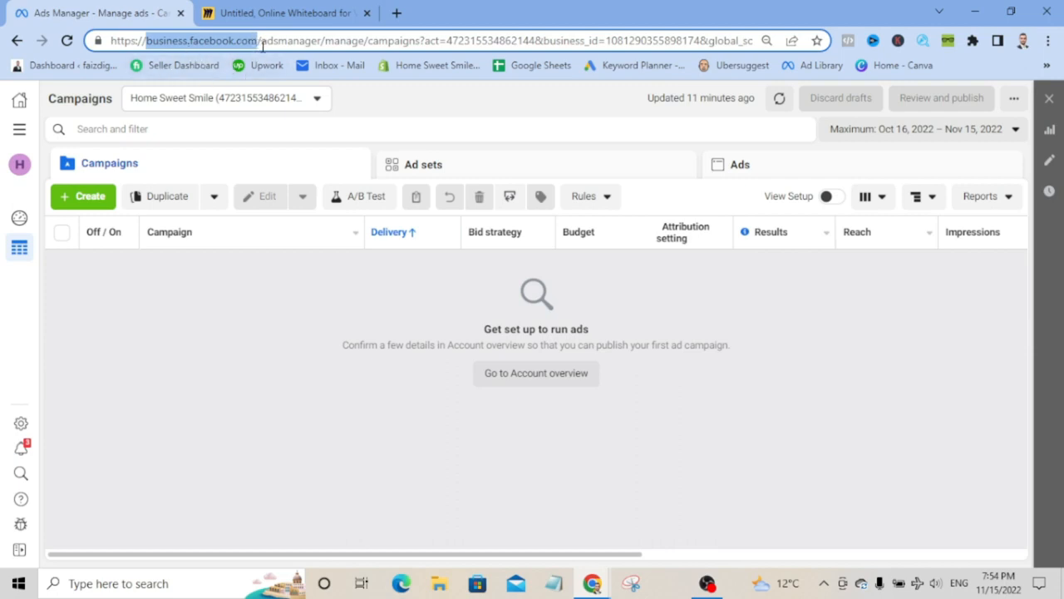
pyautogui.click(323, 40)
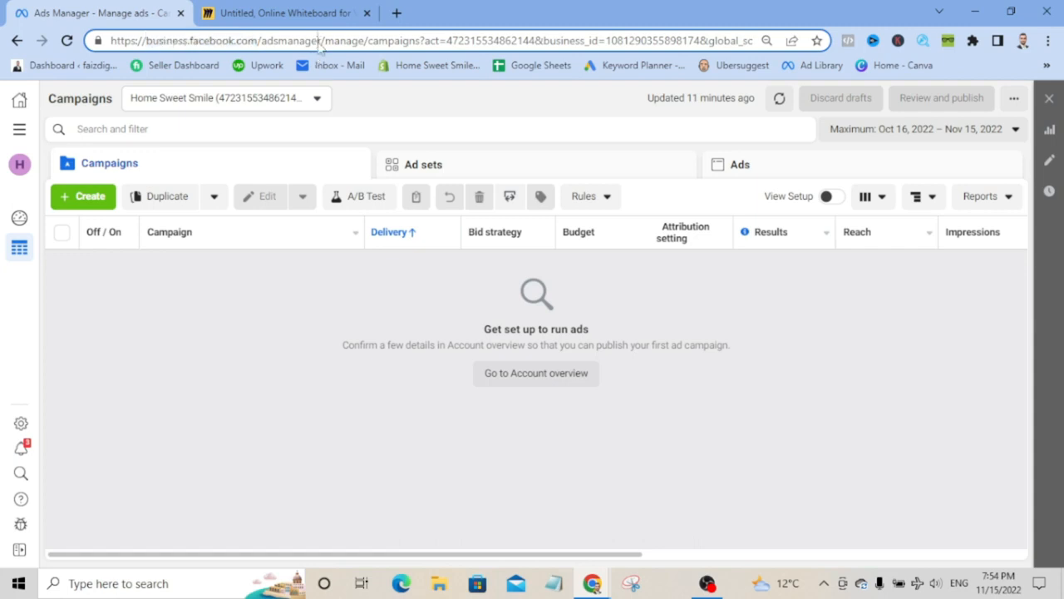
pyautogui.moveTo(323, 39); pyautogui.dragTo(258, 40)
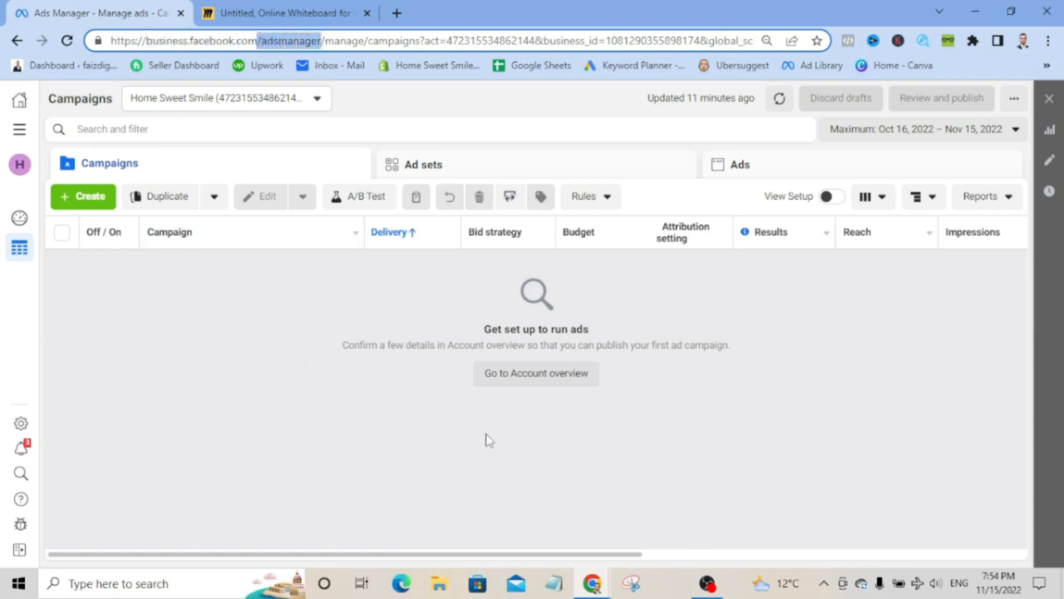
pyautogui.click(242, 302)
pyautogui.click(83, 196)
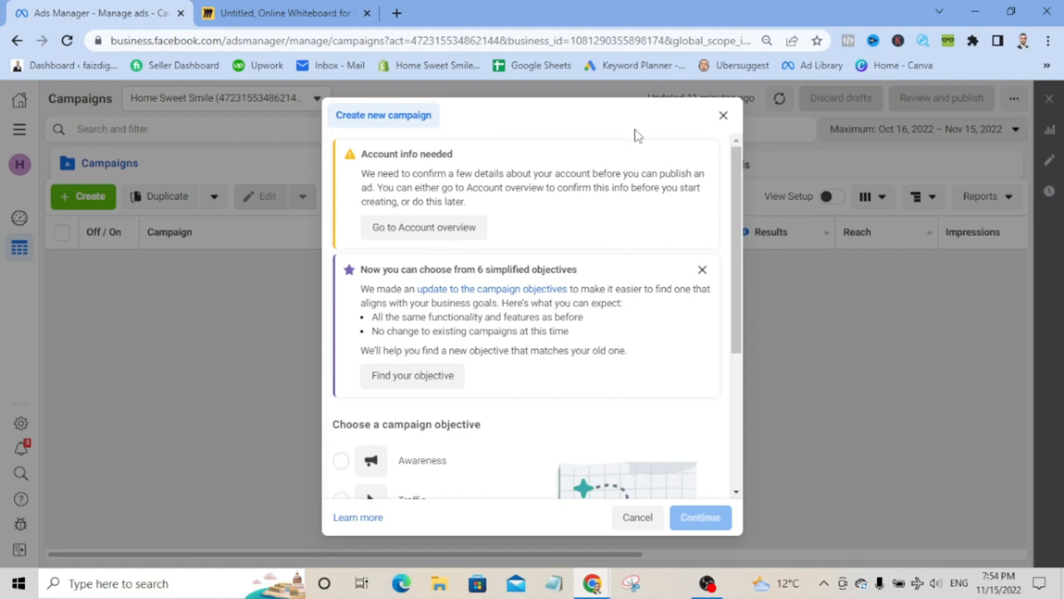
pyautogui.click(722, 115)
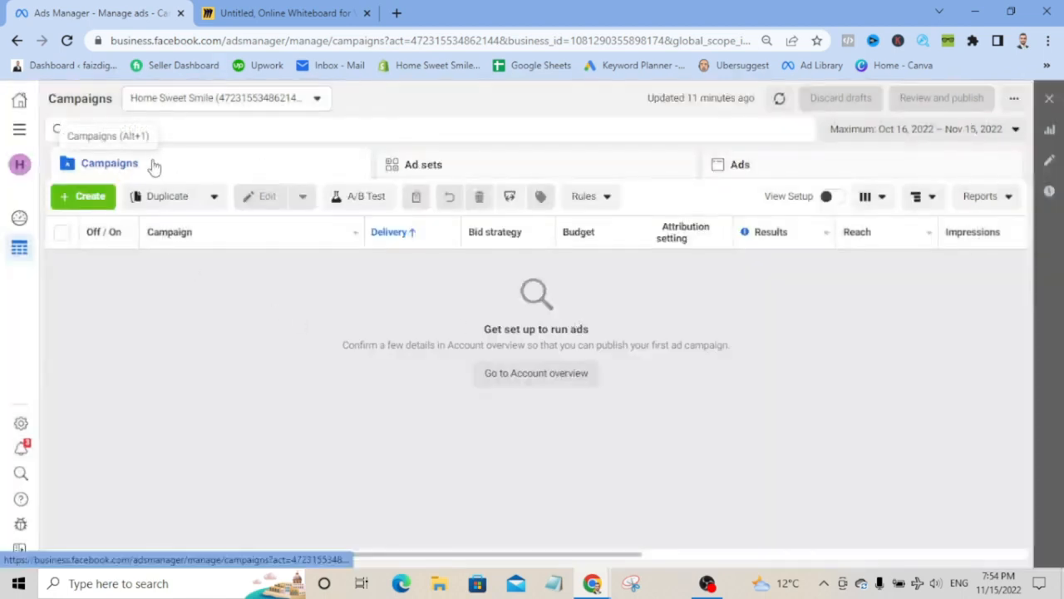
# Go through the account's ad sets and ads levels, and return to the campaigns level.
pyautogui.click(478, 171)
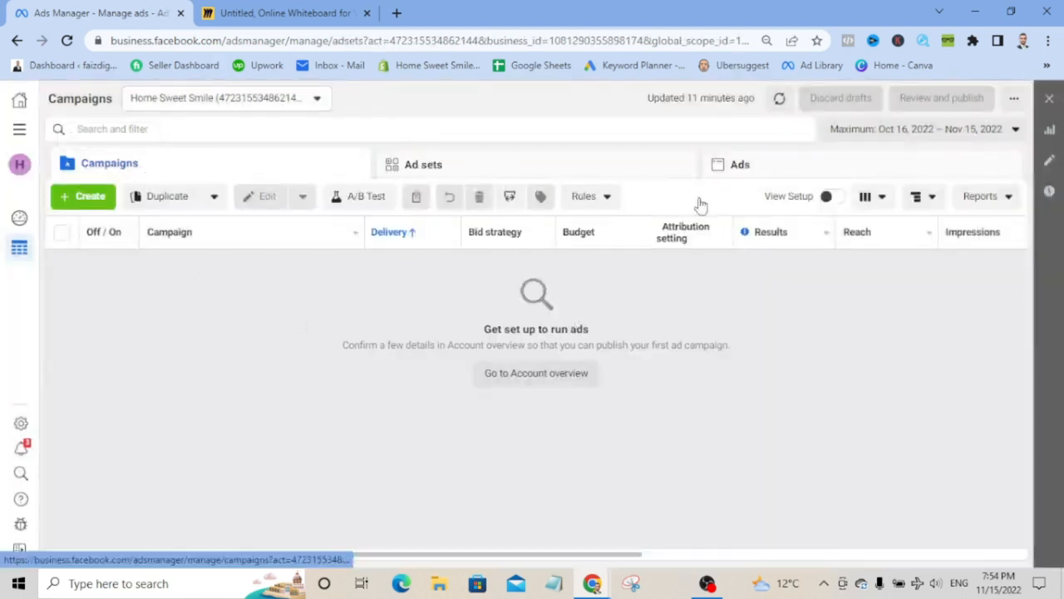
pyautogui.click(815, 171)
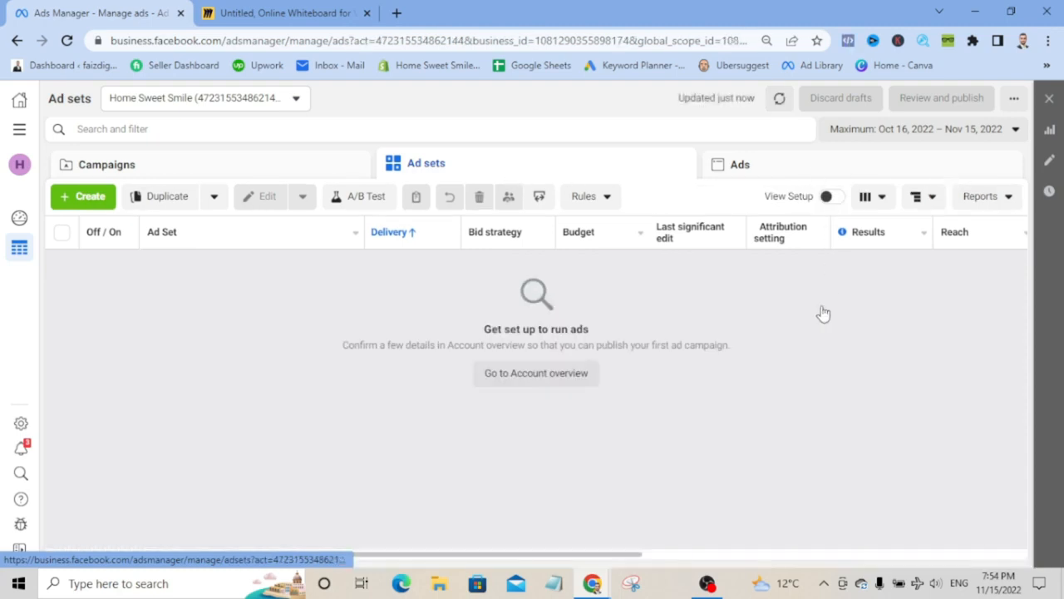
pyautogui.click(175, 165)
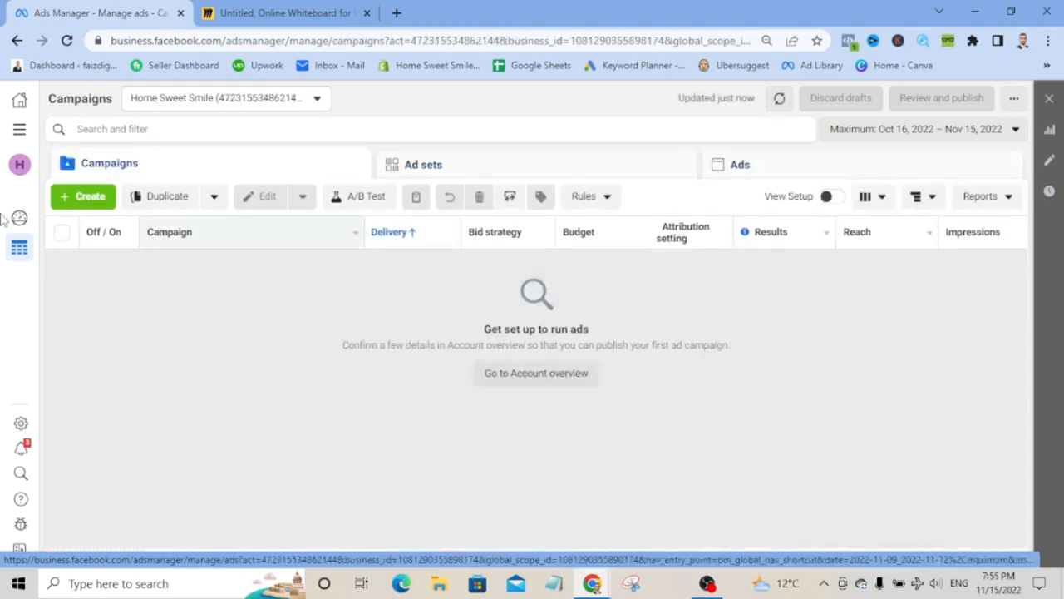
# Check the Facebook Ads Objectives node on the Miro board, and return to Ads Manager to show the ad sets level.
pyautogui.click(311, 15)
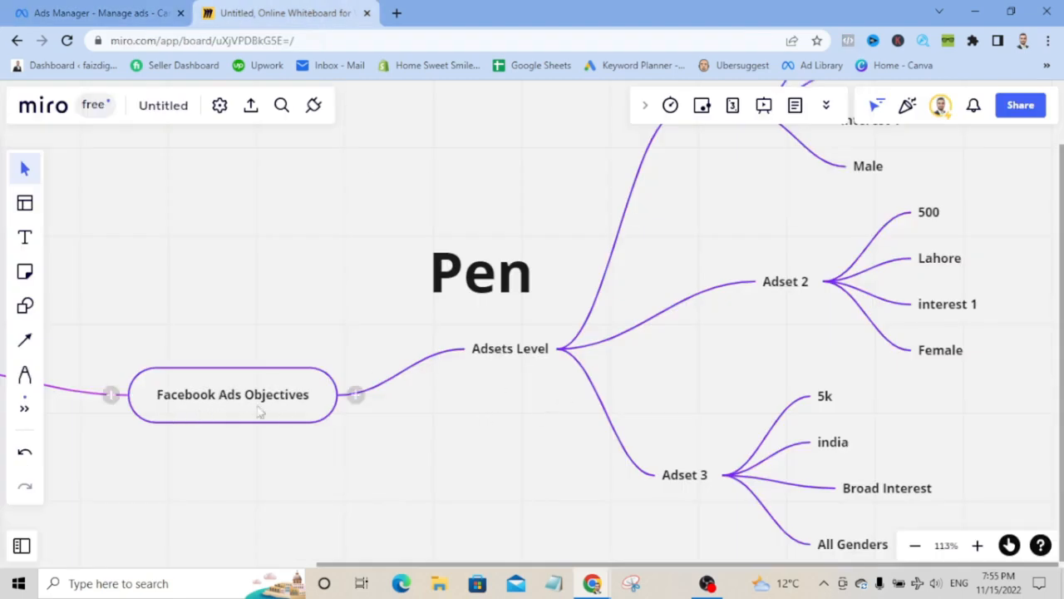
pyautogui.click(102, 13)
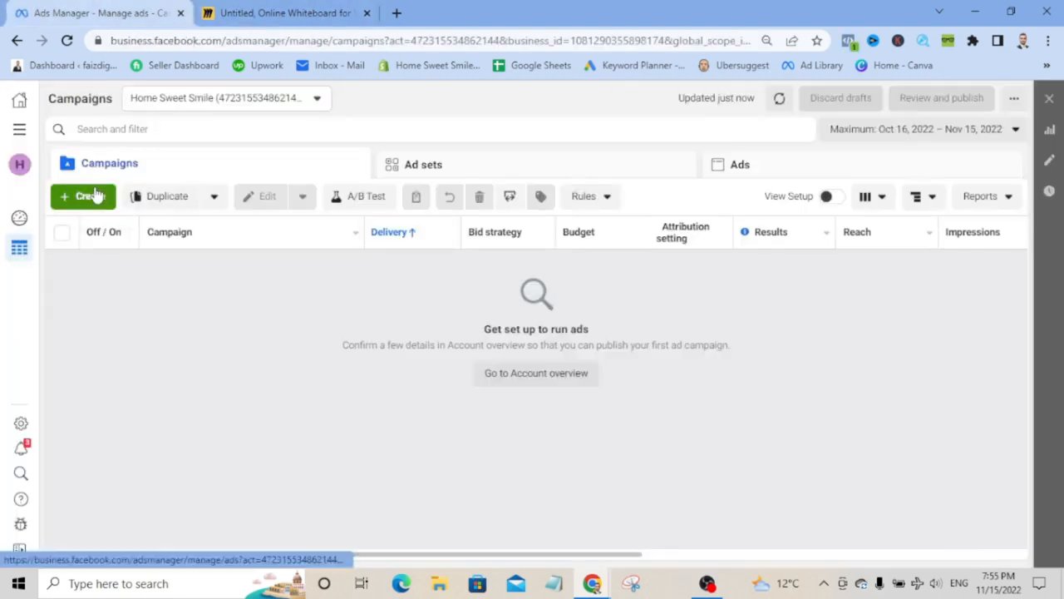
pyautogui.click(475, 165)
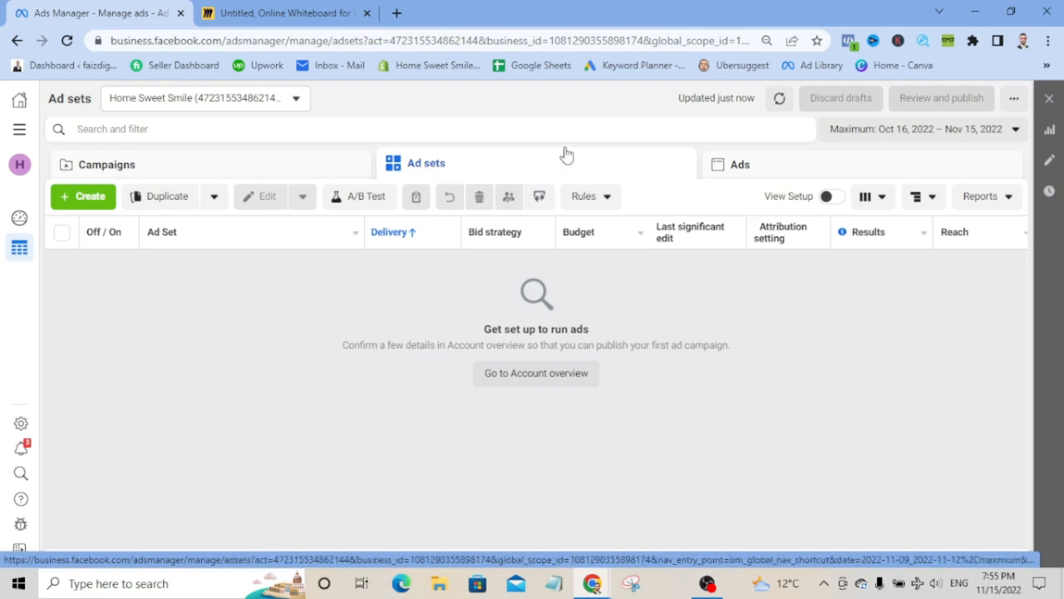
# Create a new campaign with the Sales objective.
pyautogui.click(94, 193)
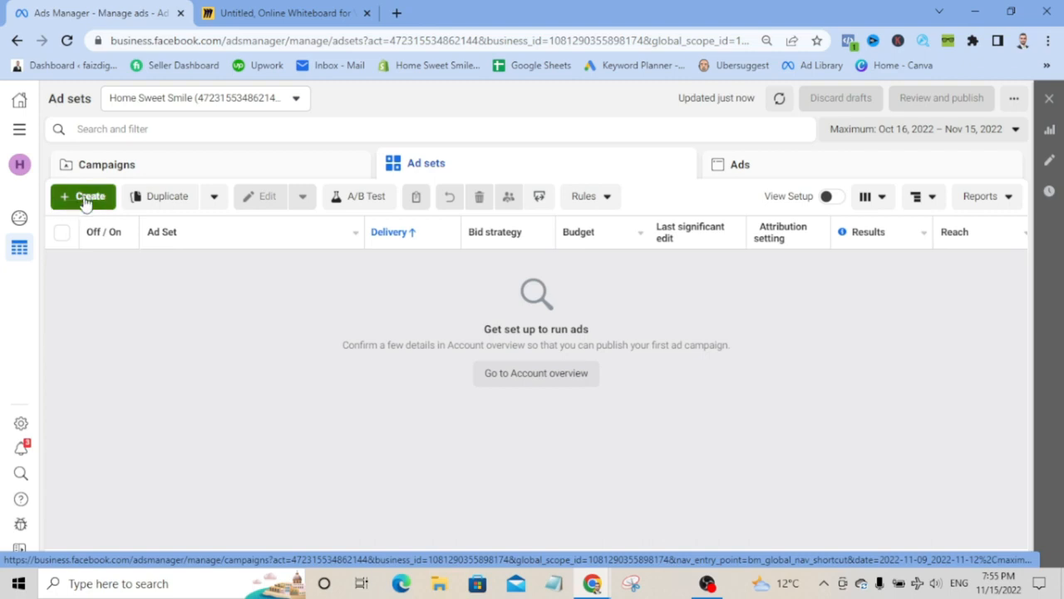
pyautogui.scroll(-2, 709, 334)
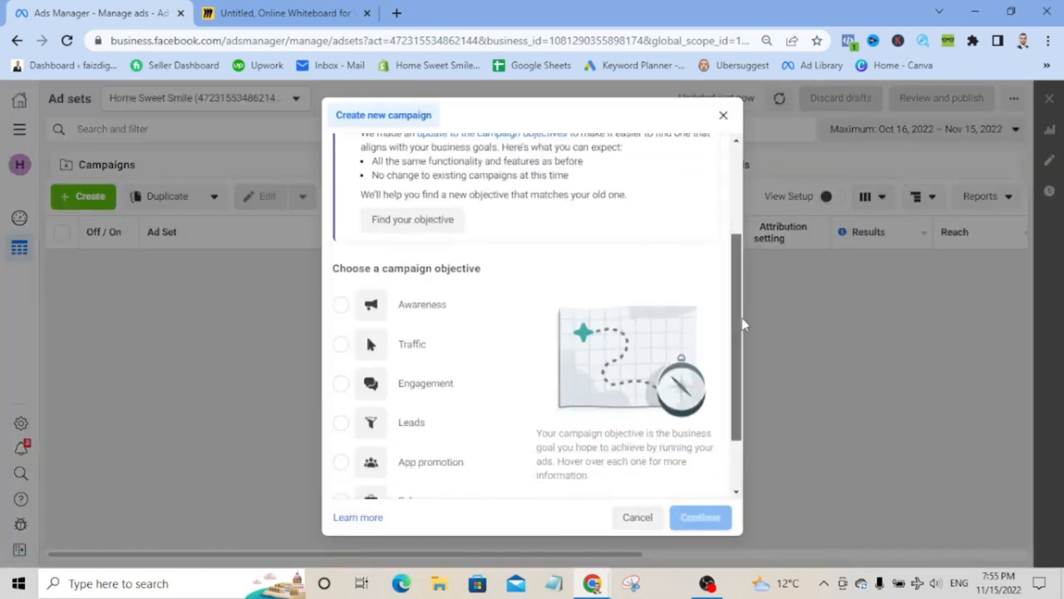
pyautogui.moveTo(742, 318); pyautogui.dragTo(740, 380)
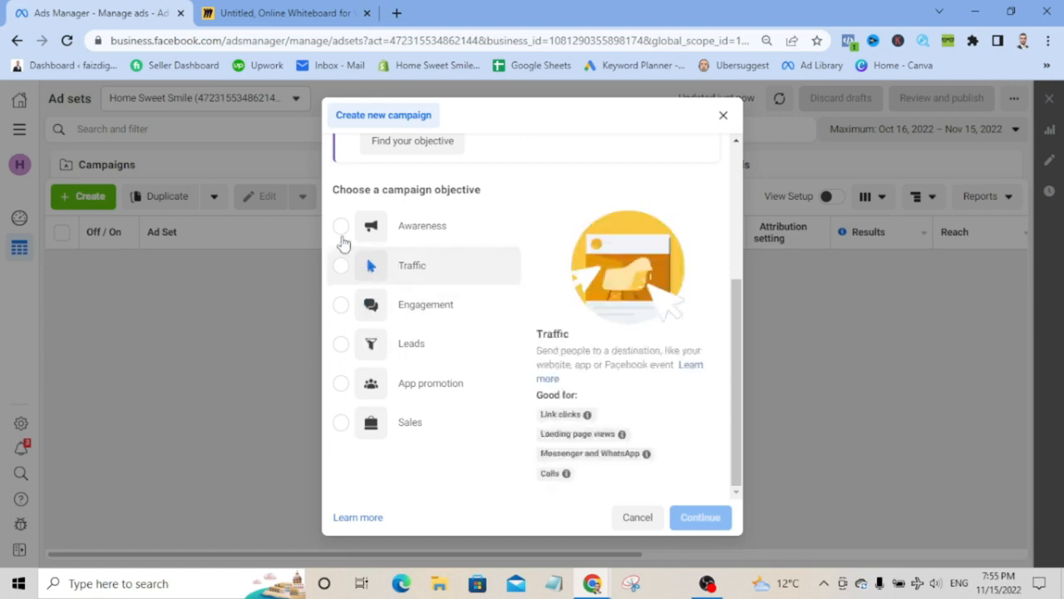
pyautogui.click(371, 425)
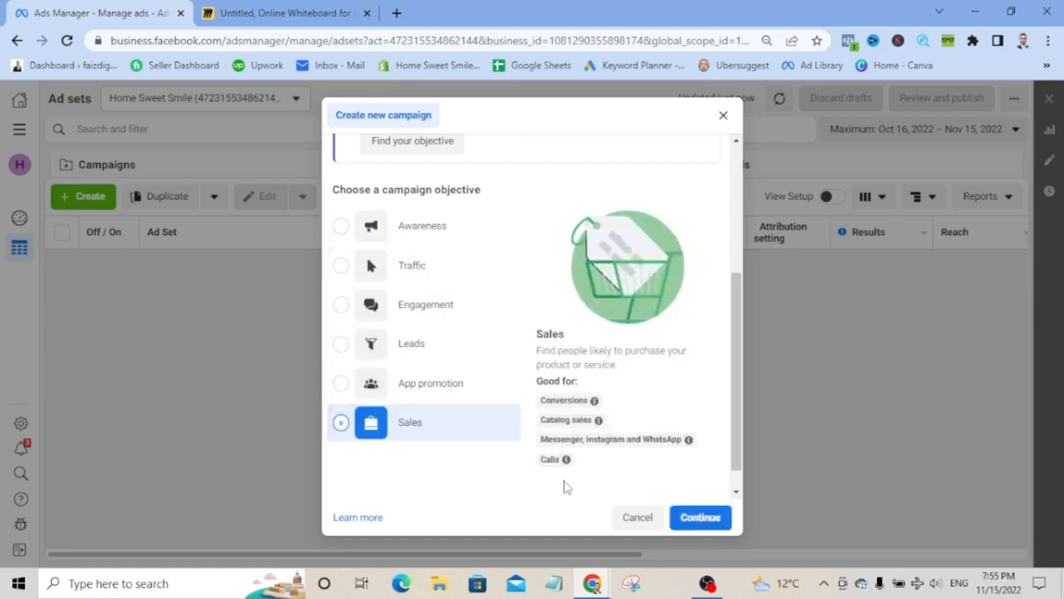
pyautogui.moveTo(736, 448); pyautogui.dragTo(737, 472)
pyautogui.click(701, 518)
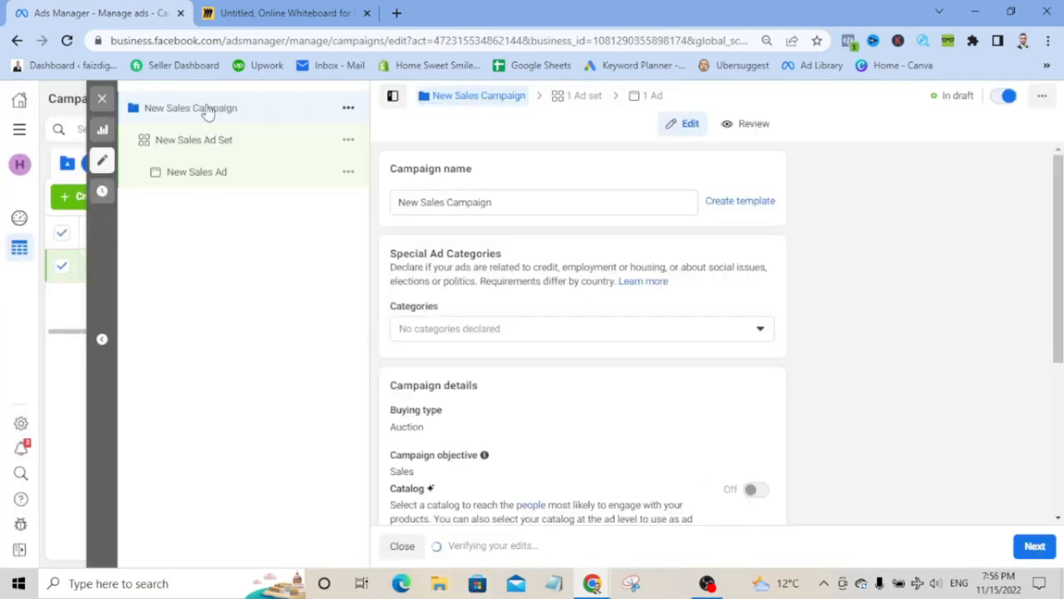
# View the settings of New Sales Ad Set and New Sales Ad, and return to New Sales Campaign.
pyautogui.click(206, 147)
pyautogui.click(181, 175)
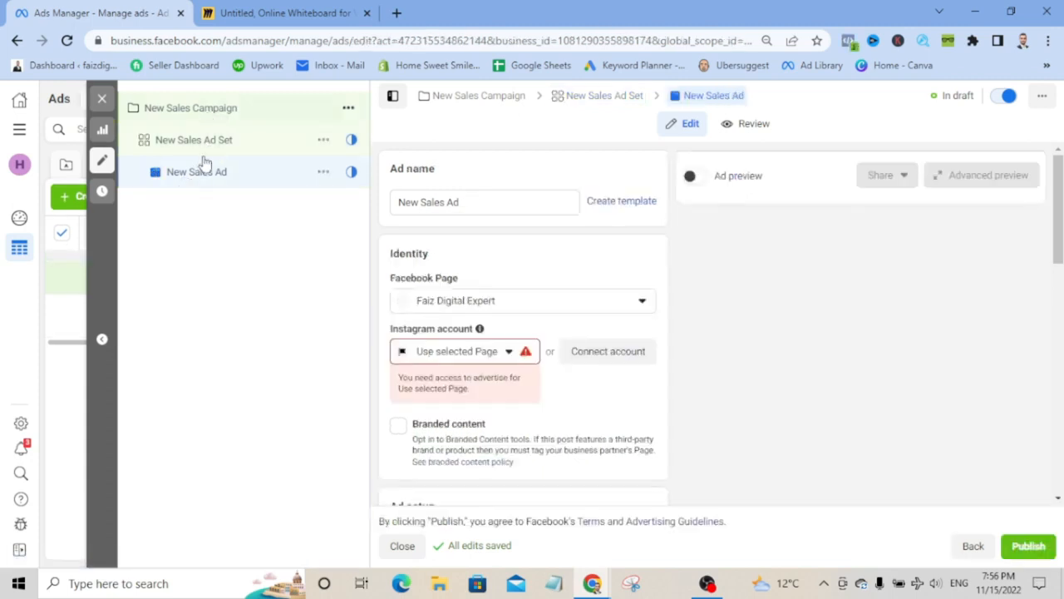
pyautogui.click(226, 109)
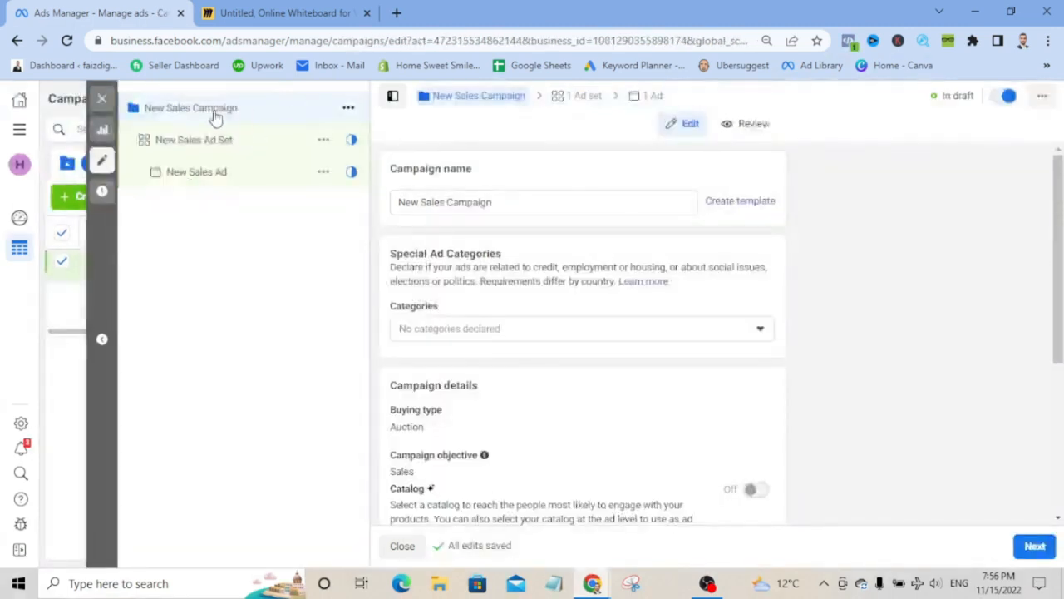
# Review the campaign's objective, catalog, A/B Test and Advantage campaign budget settings.
pyautogui.scroll(-3, 586, 170)
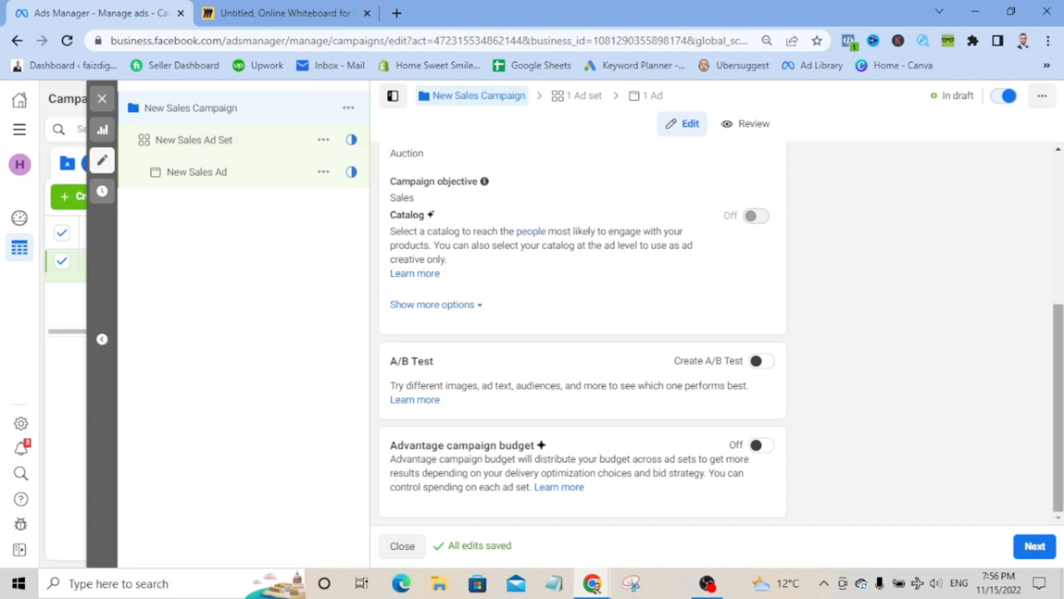
pyautogui.scroll(1, 582, 333)
pyautogui.moveTo(1057, 384); pyautogui.dragTo(1058, 408)
# Continue to the ad set level and review its conversion location, Meta Pixel and dynamic creative settings.
pyautogui.click(1035, 547)
pyautogui.moveTo(1057, 193); pyautogui.dragTo(1058, 229)
pyautogui.scroll(2, 388, 331)
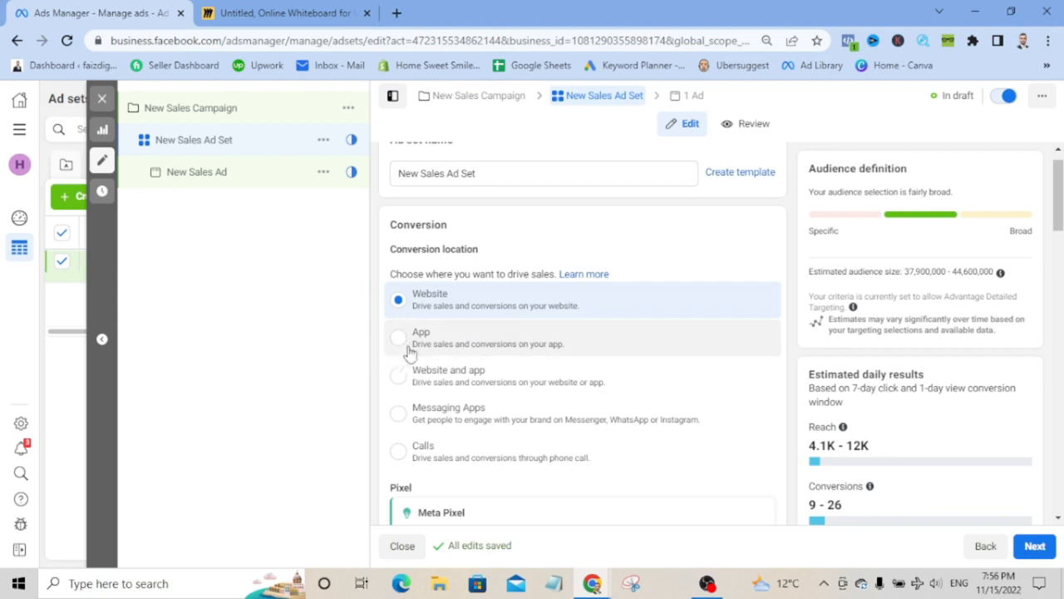
pyautogui.scroll(-2, 465, 384)
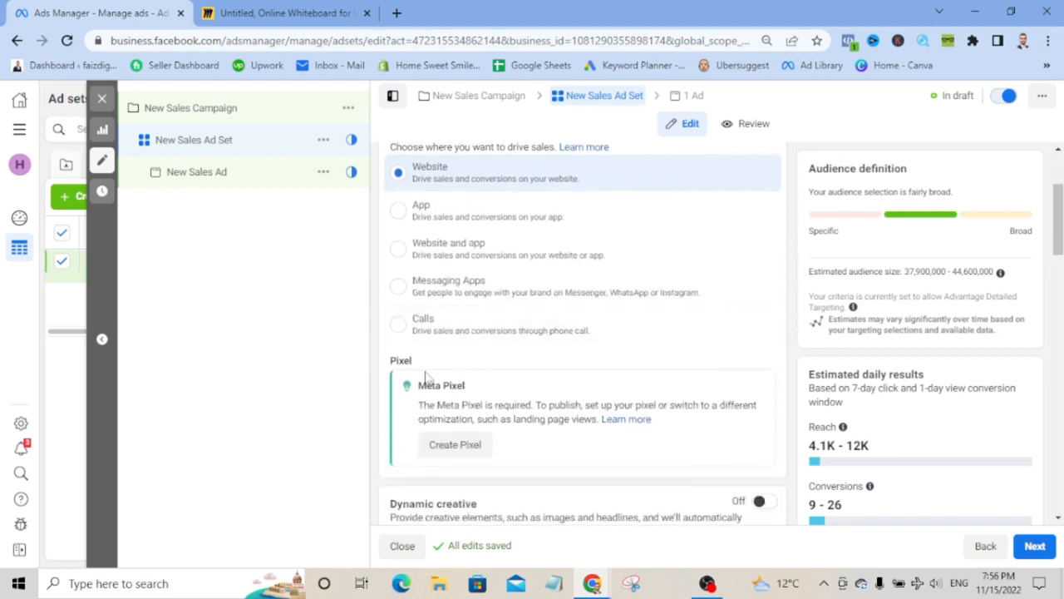
pyautogui.scroll(-1, 426, 376)
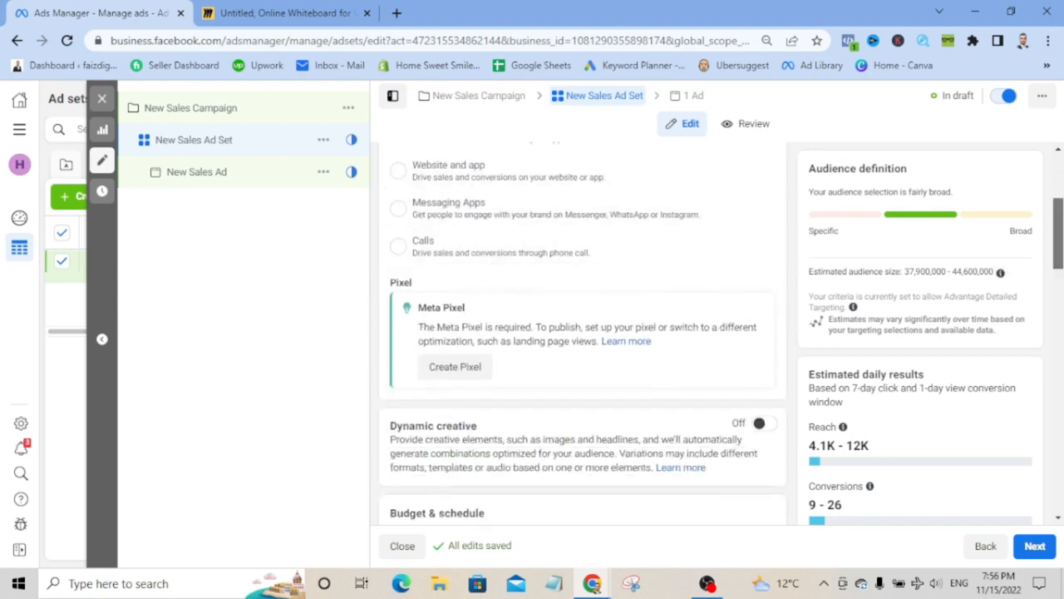
pyautogui.scroll(-2, 432, 225)
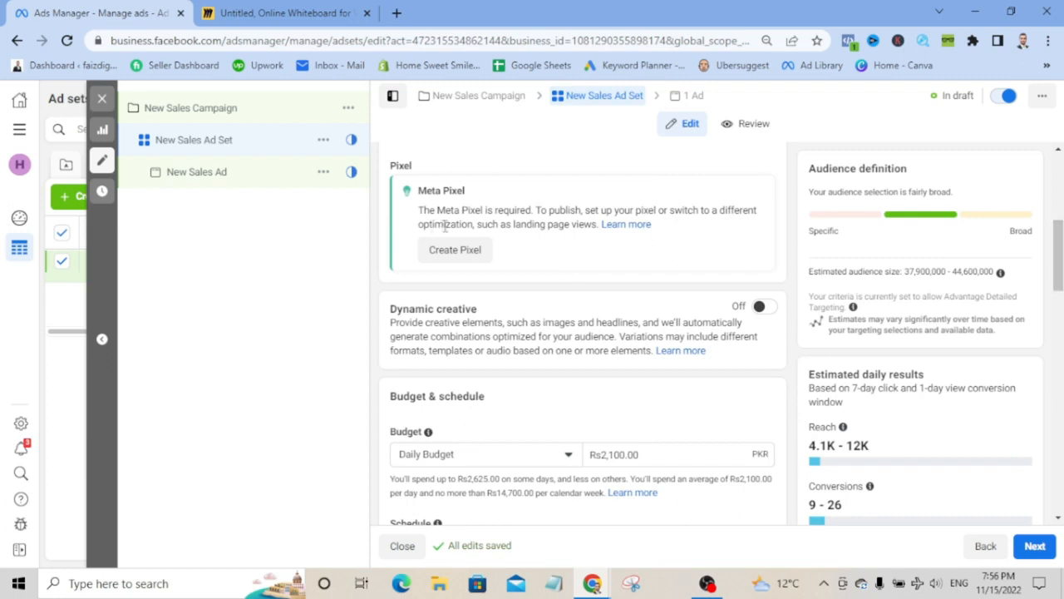
# Set the ad set's daily budget to 500 PKR.
pyautogui.scroll(-1, 1057, 255)
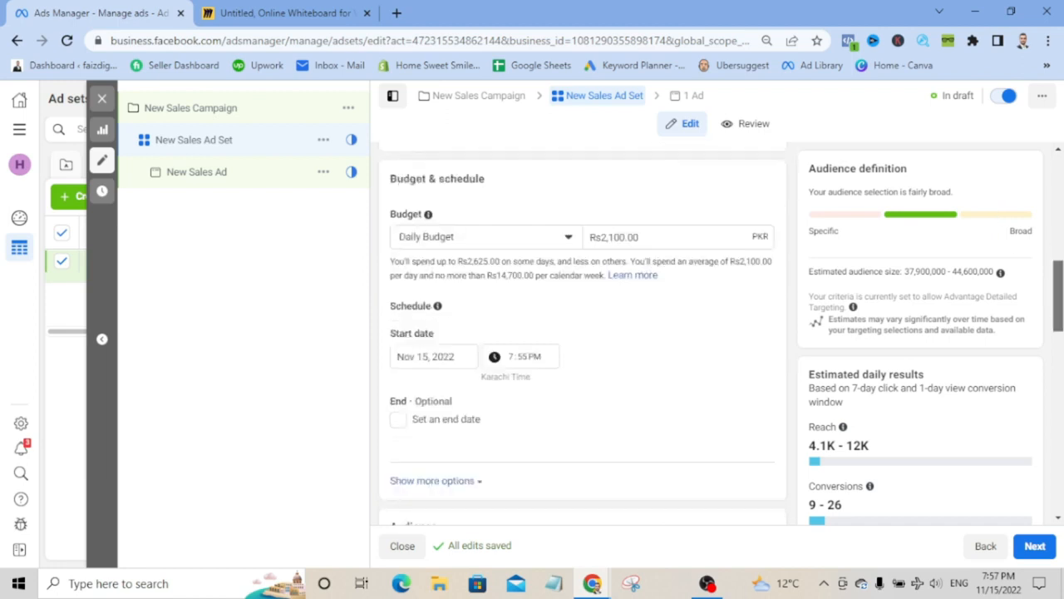
pyautogui.scroll(-2, 1050, 289)
pyautogui.click(684, 206)
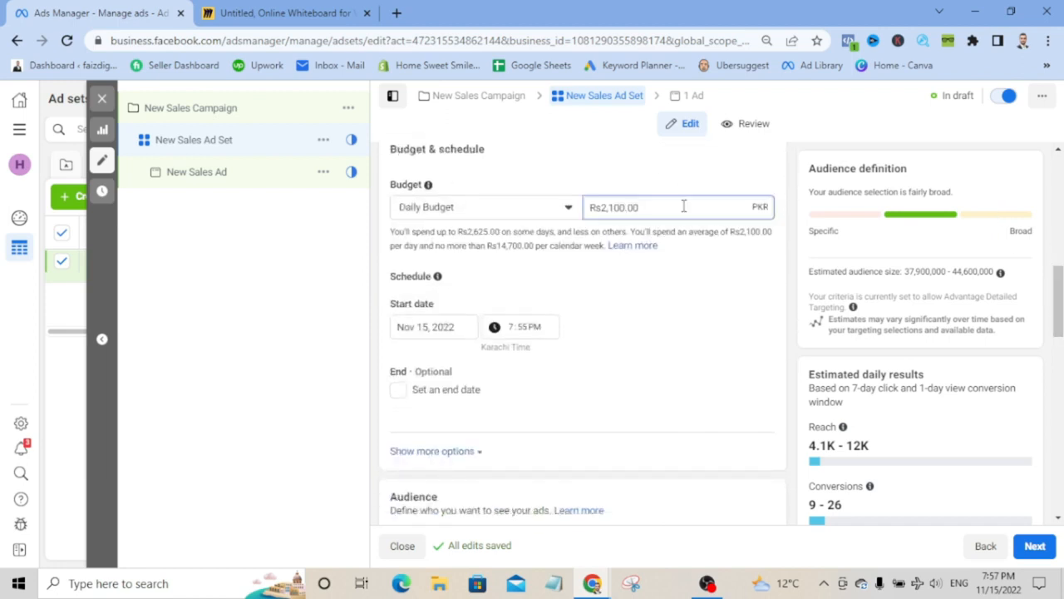
pyautogui.press('BackSpace')
pyautogui.press('BackSpace')
pyautogui.press('BackSpace')
pyautogui.press('BackSpace')
pyautogui.press('BackSpace')
pyautogui.press('BackSpace')
pyautogui.press('BackSpace')
pyautogui.write('500')
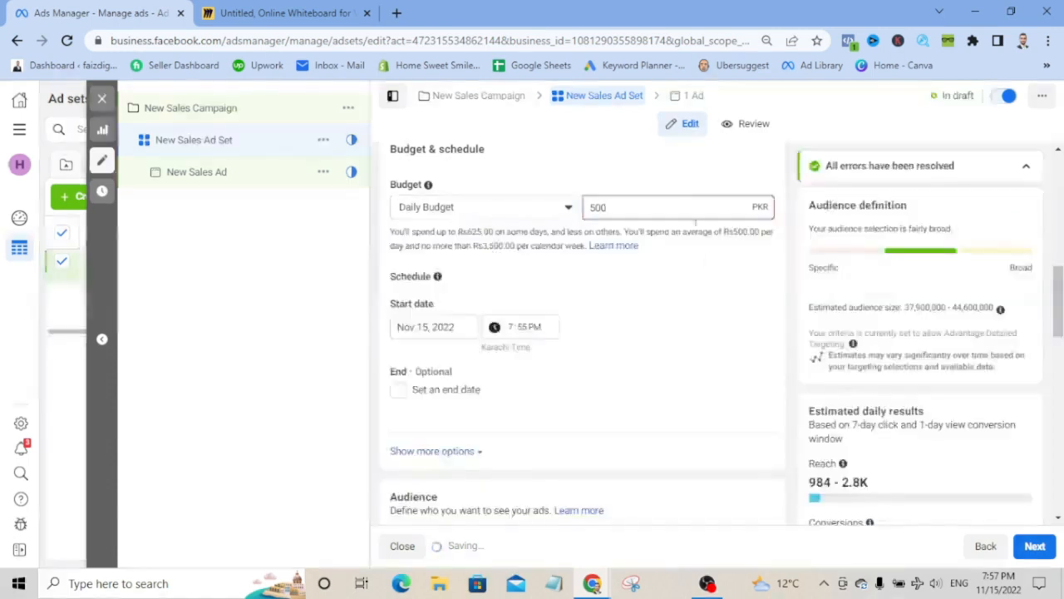
pyautogui.click(778, 334)
# Target the ad set's audience location at Lahore, Punjab, Pakistan.
pyautogui.moveTo(1058, 298); pyautogui.dragTo(1058, 322)
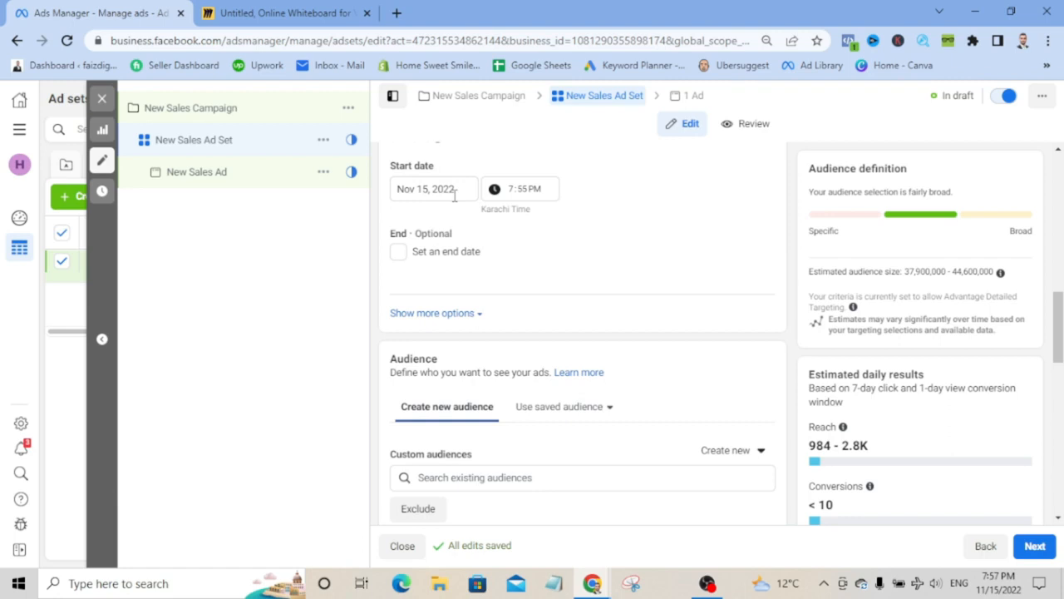
pyautogui.scroll(-2, 455, 195)
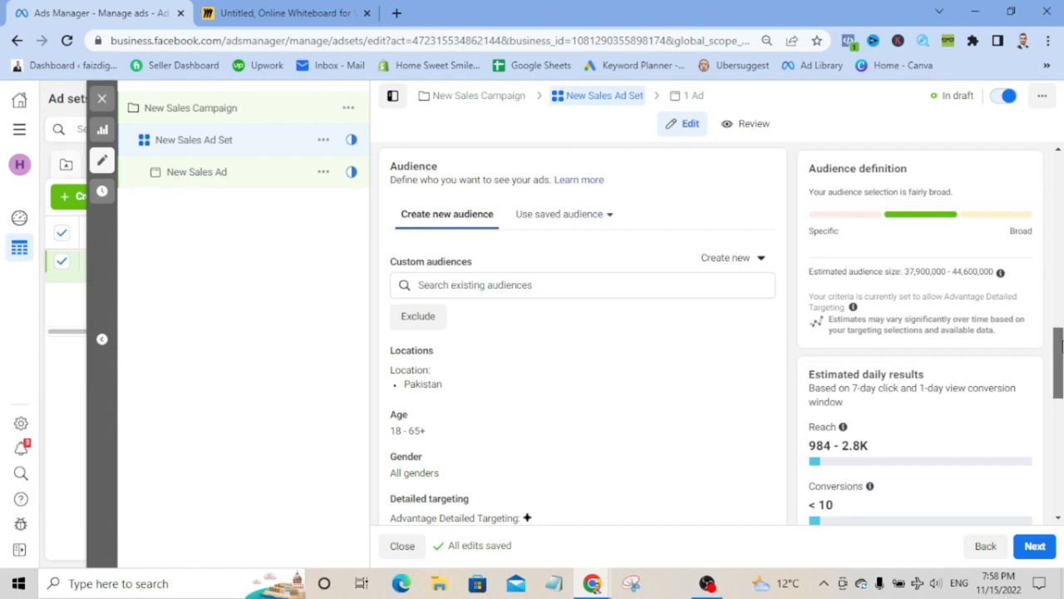
pyautogui.scroll(-1, 1061, 357)
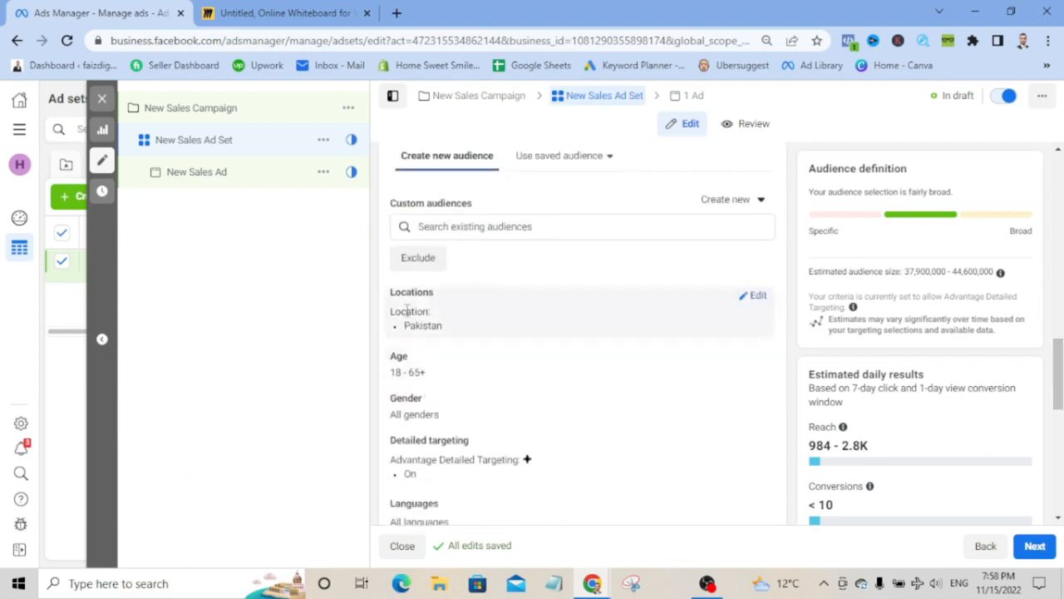
pyautogui.click(748, 296)
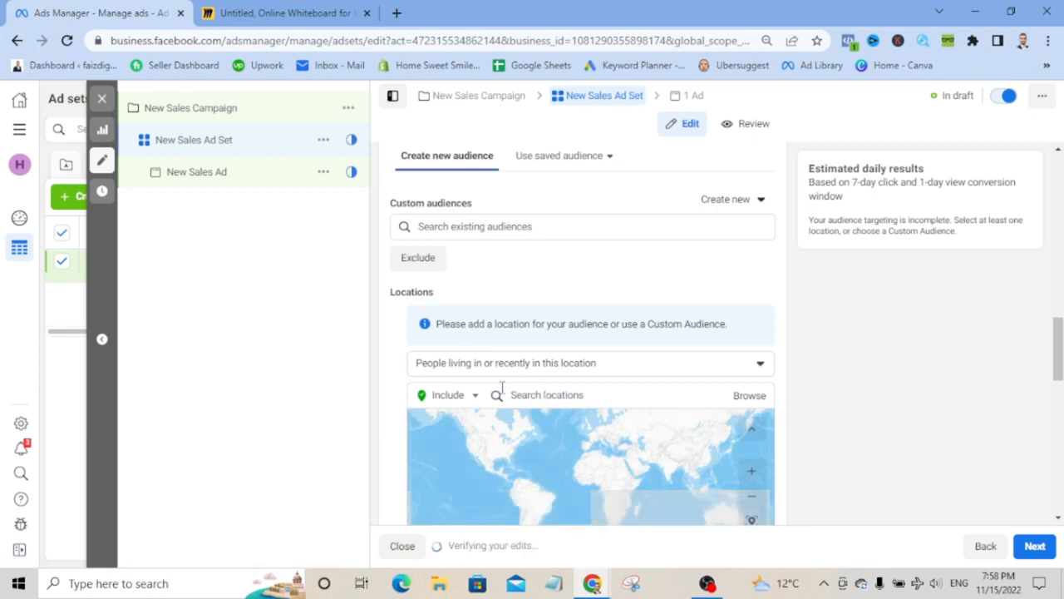
pyautogui.click(537, 396)
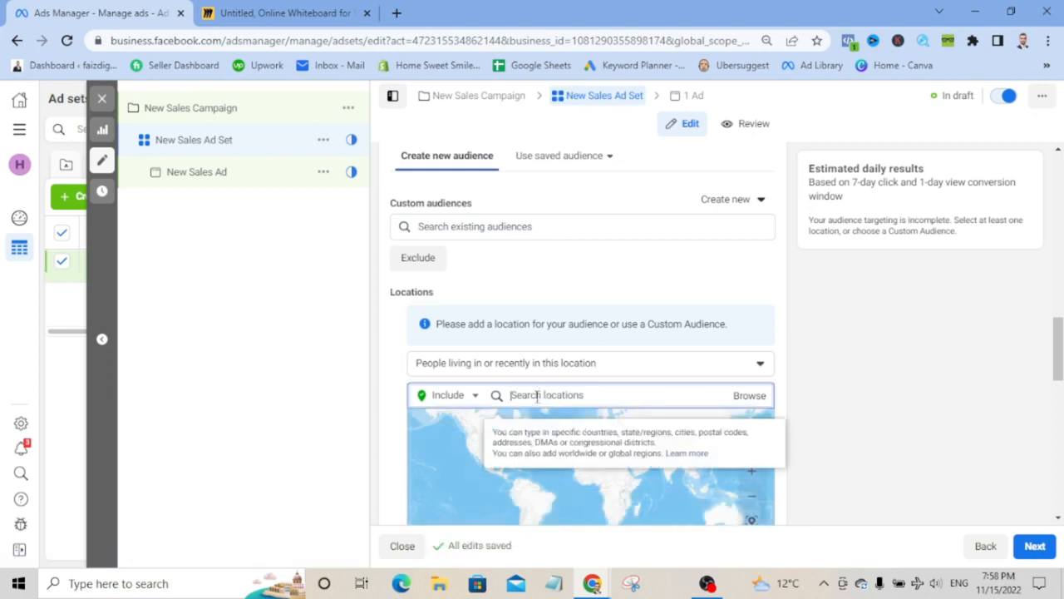
pyautogui.write('l')
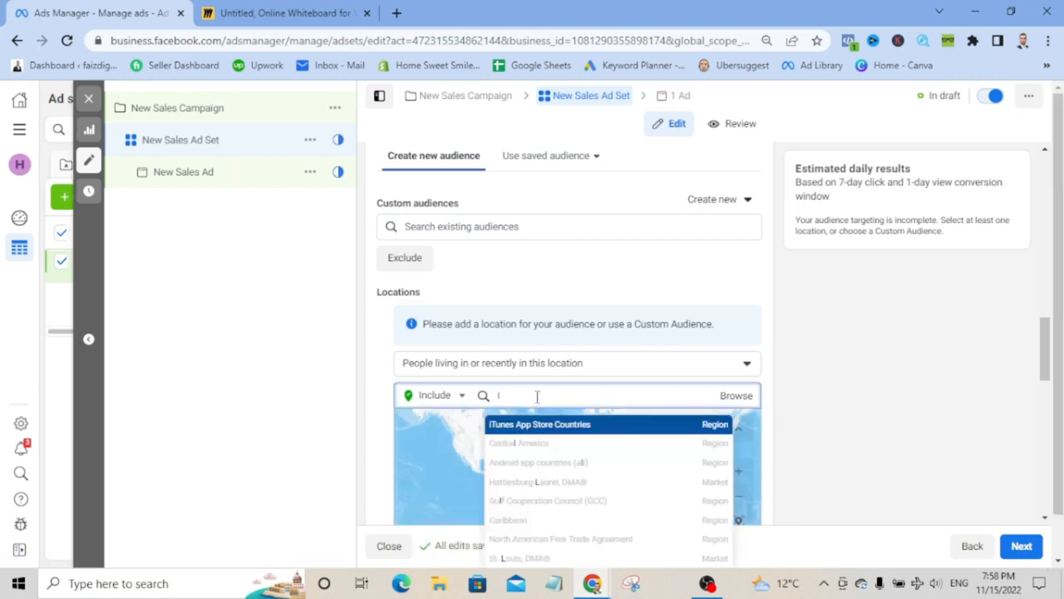
pyautogui.write('u')
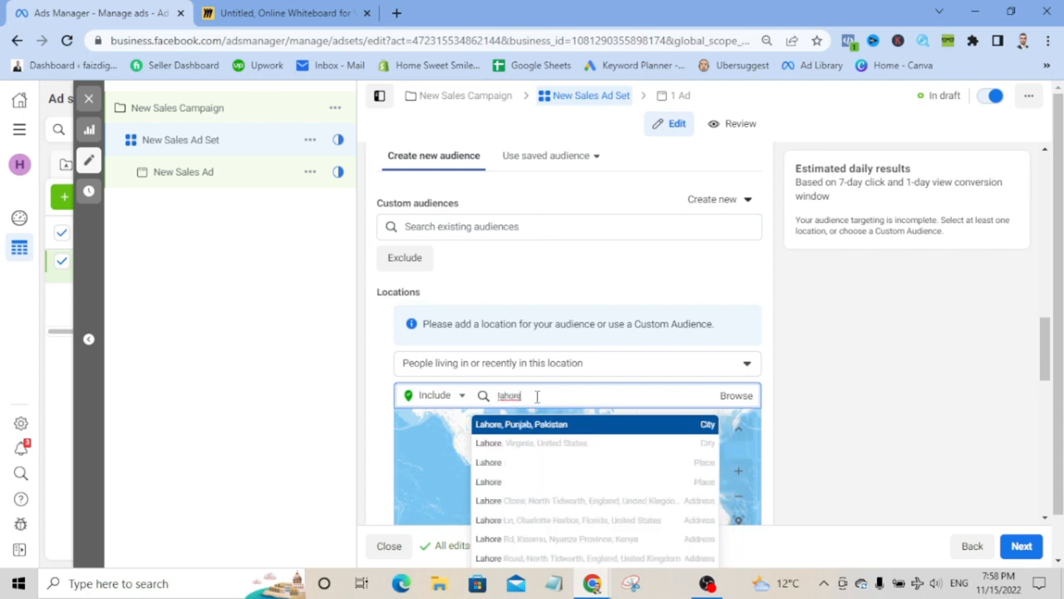
pyautogui.click(532, 428)
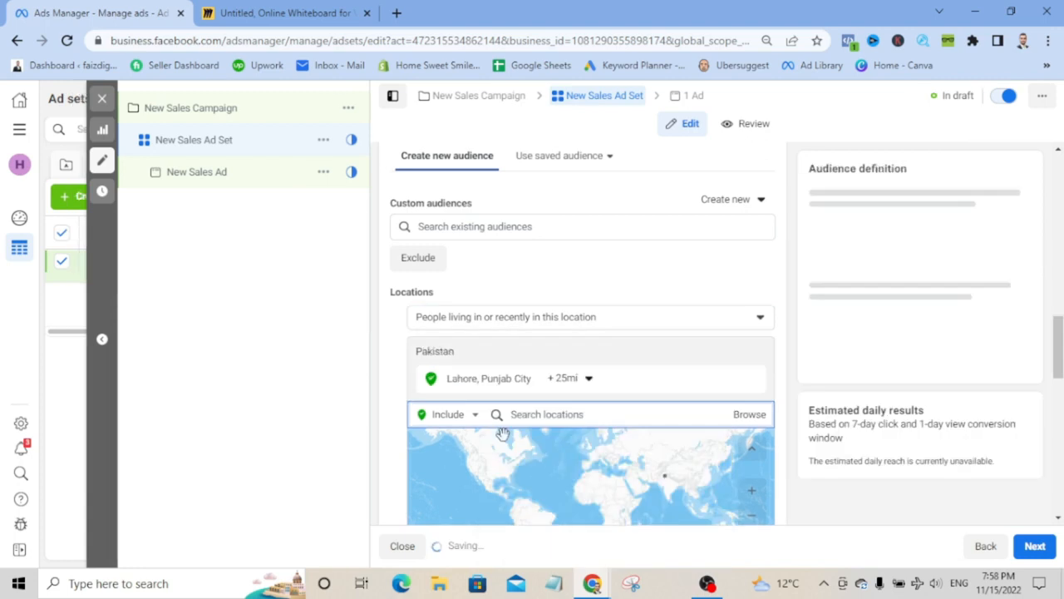
# Limit the ad set's audience to men aged 18 to 45.
pyautogui.scroll(-4, 550, 359)
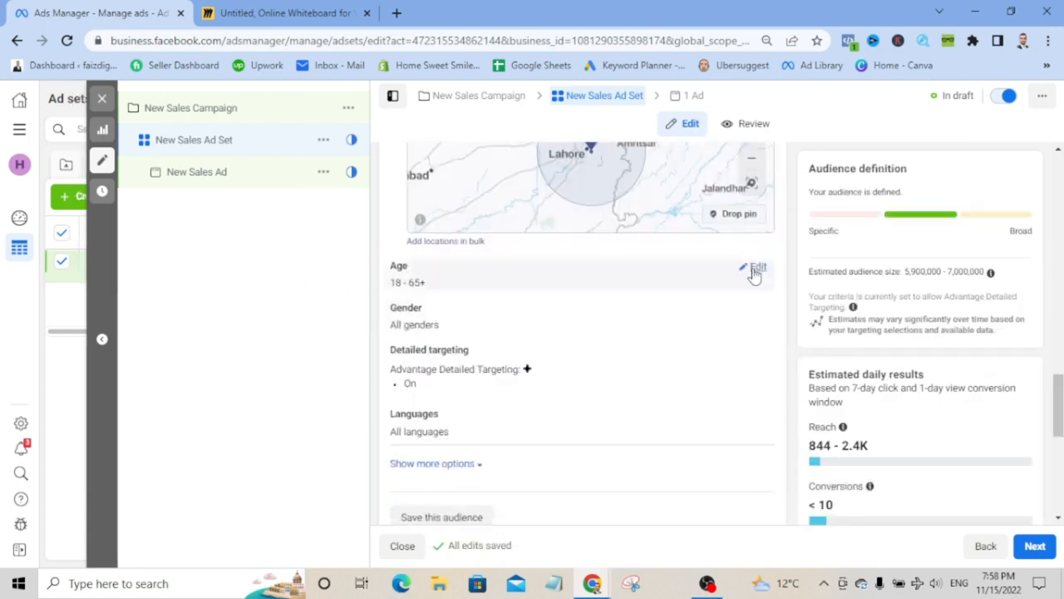
pyautogui.click(754, 273)
pyautogui.click(439, 287)
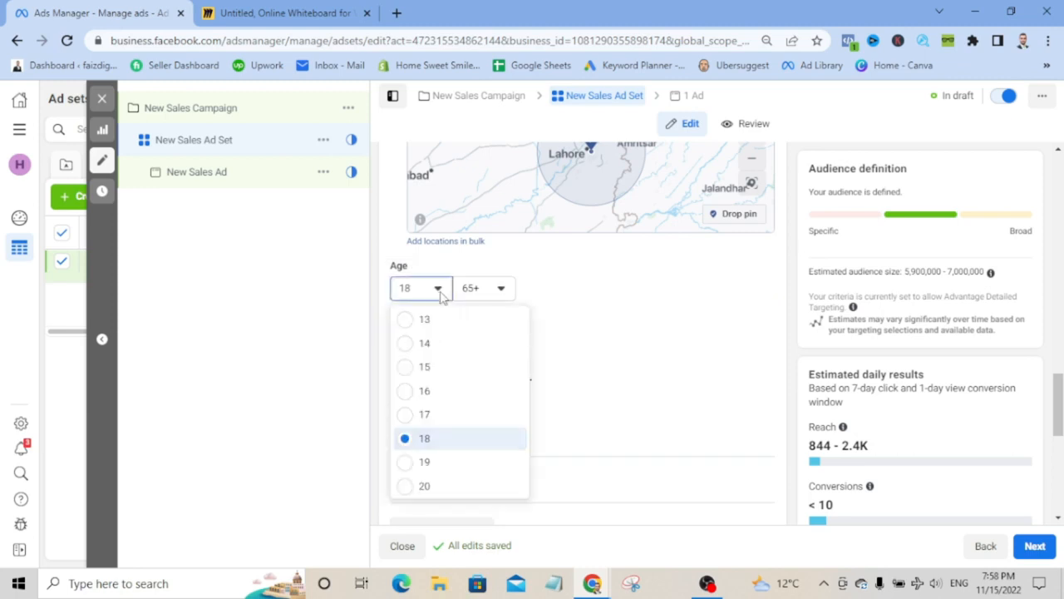
pyautogui.click(438, 288)
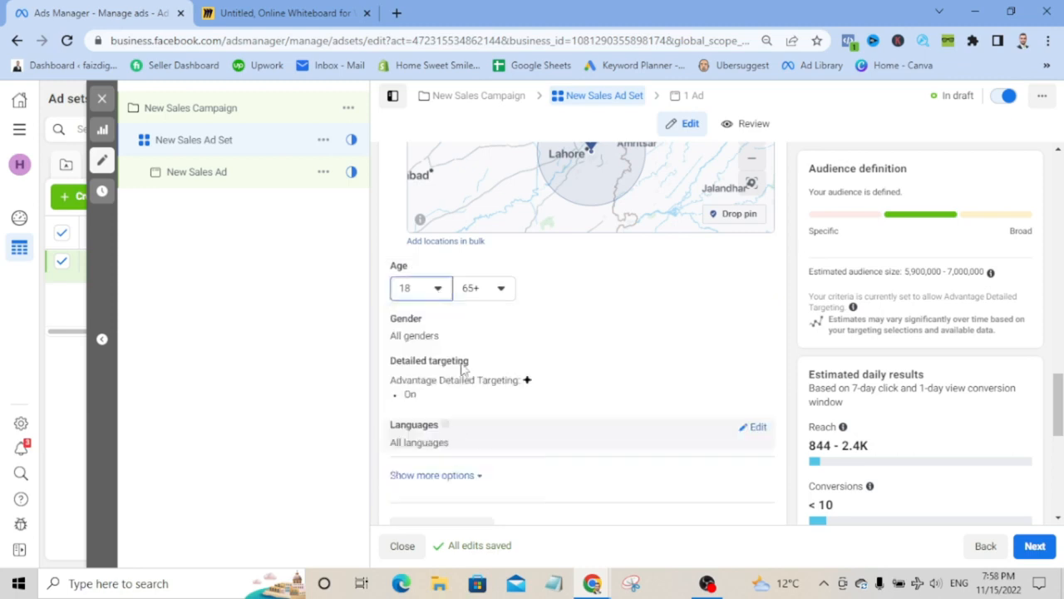
pyautogui.click(498, 287)
pyautogui.scroll(4, 491, 358)
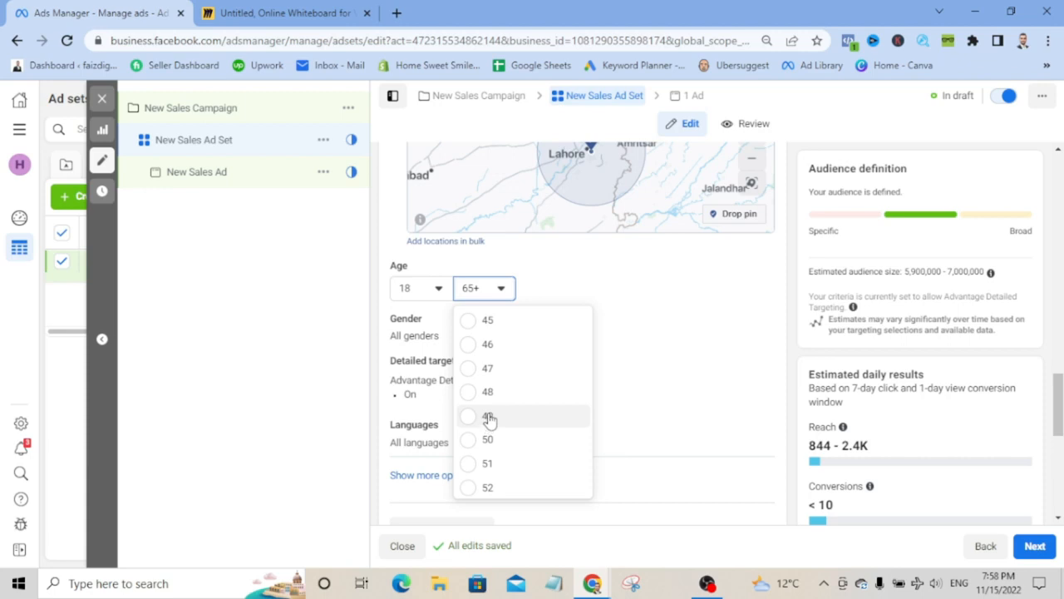
pyautogui.scroll(2, 474, 345)
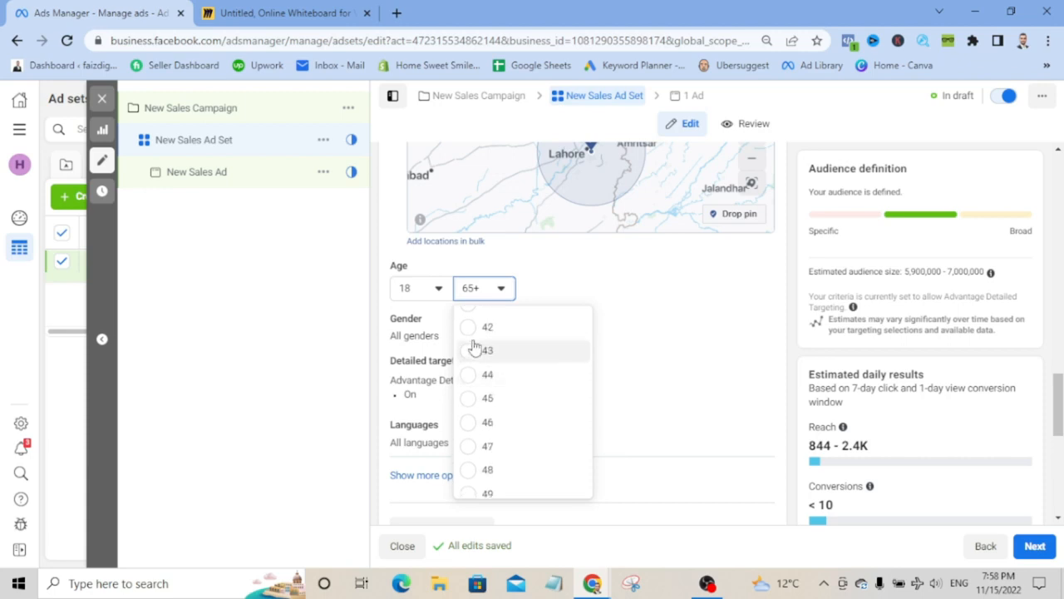
pyautogui.click(473, 403)
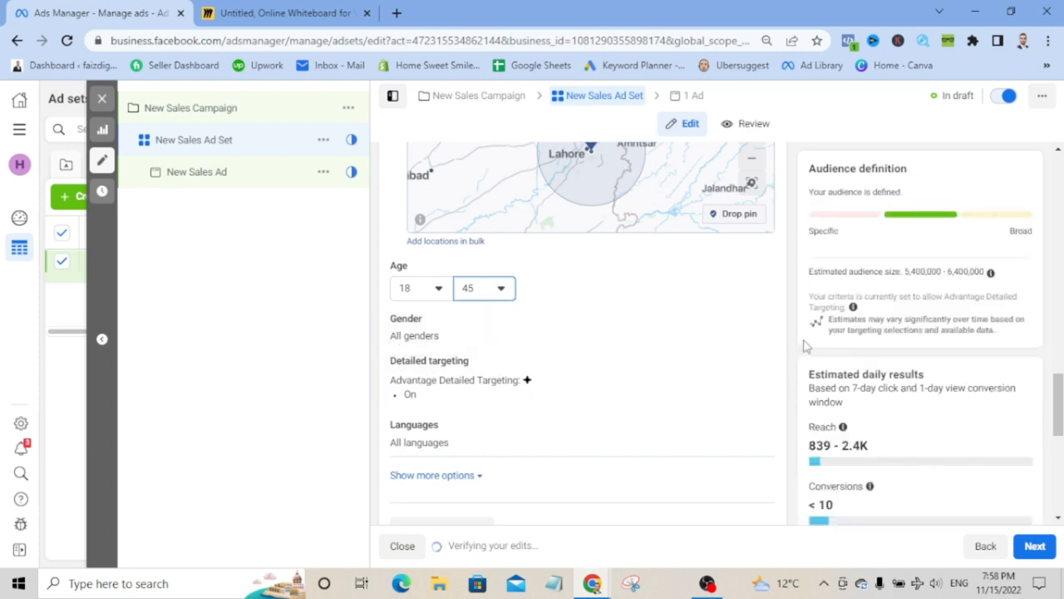
pyautogui.click(754, 324)
pyautogui.click(455, 341)
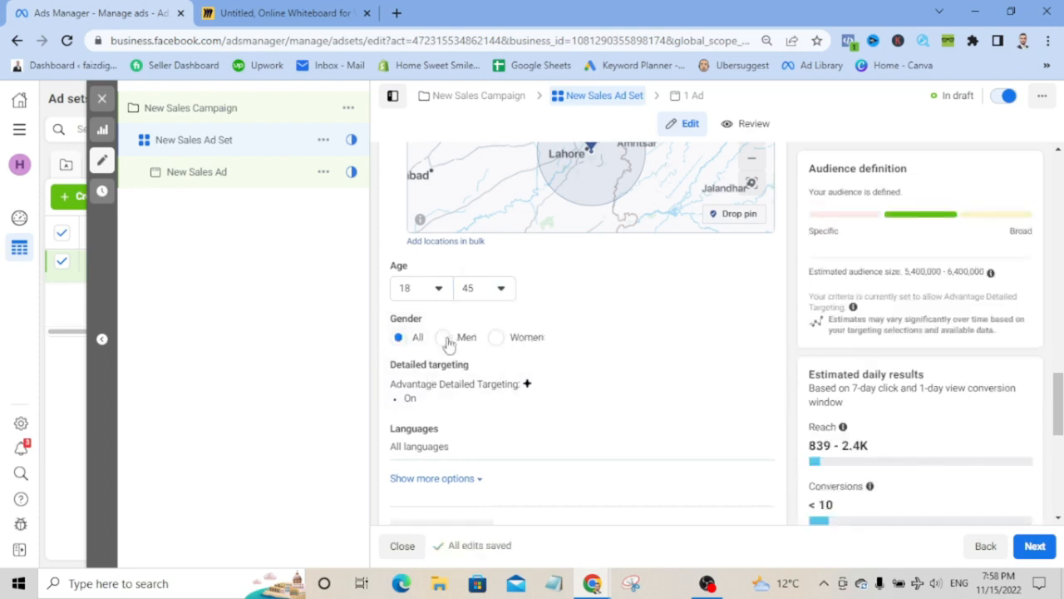
# Add the Pen (office supplies) interest to the audience's detailed targeting.
pyautogui.scroll(-1, 582, 333)
pyautogui.scroll(-1, 774, 357)
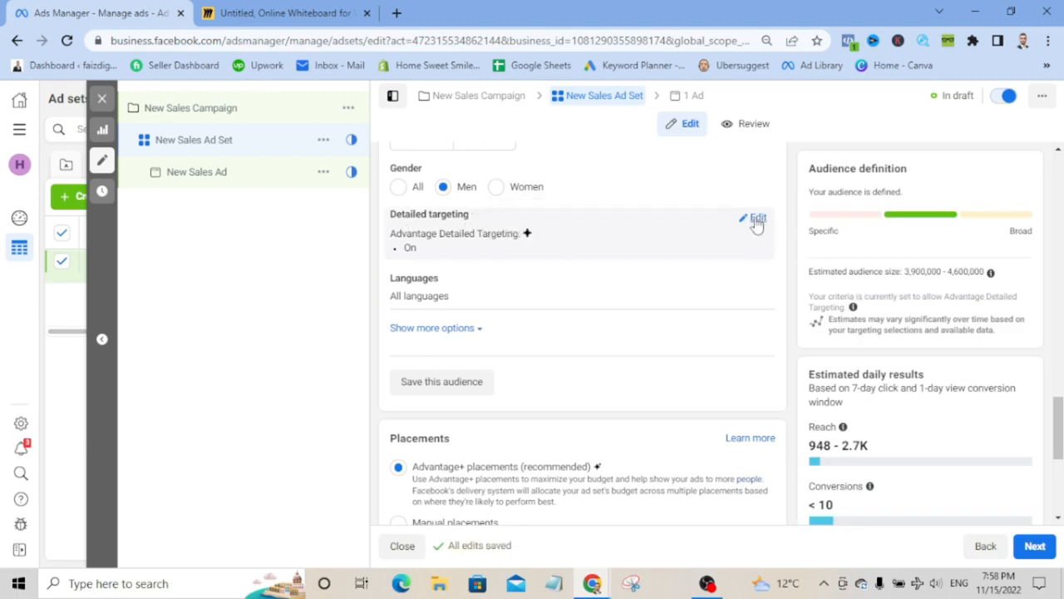
pyautogui.click(753, 218)
pyautogui.moveTo(420, 249)
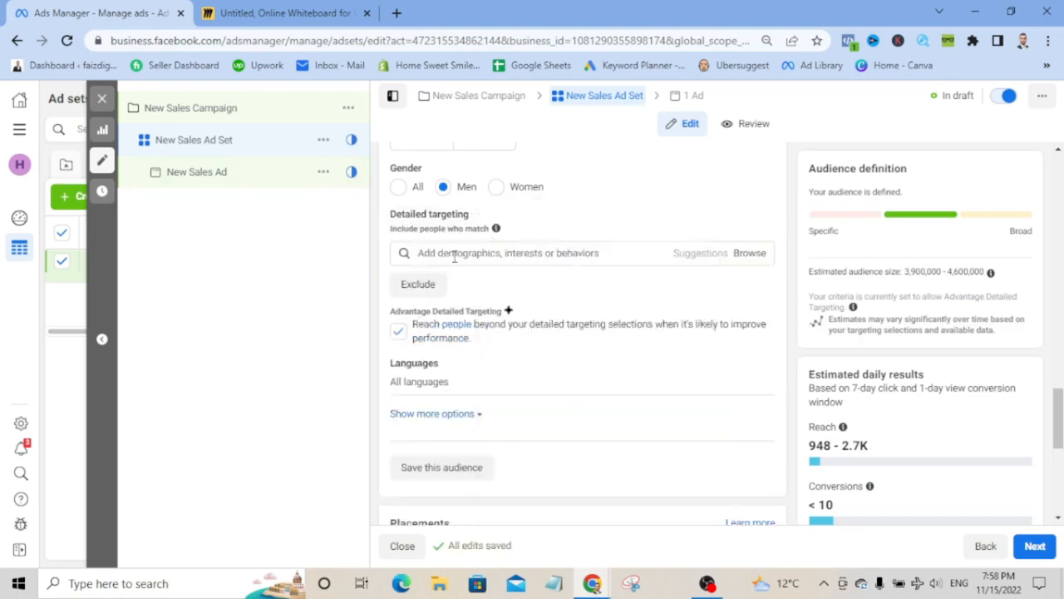
pyautogui.click(456, 256)
pyautogui.write('a')
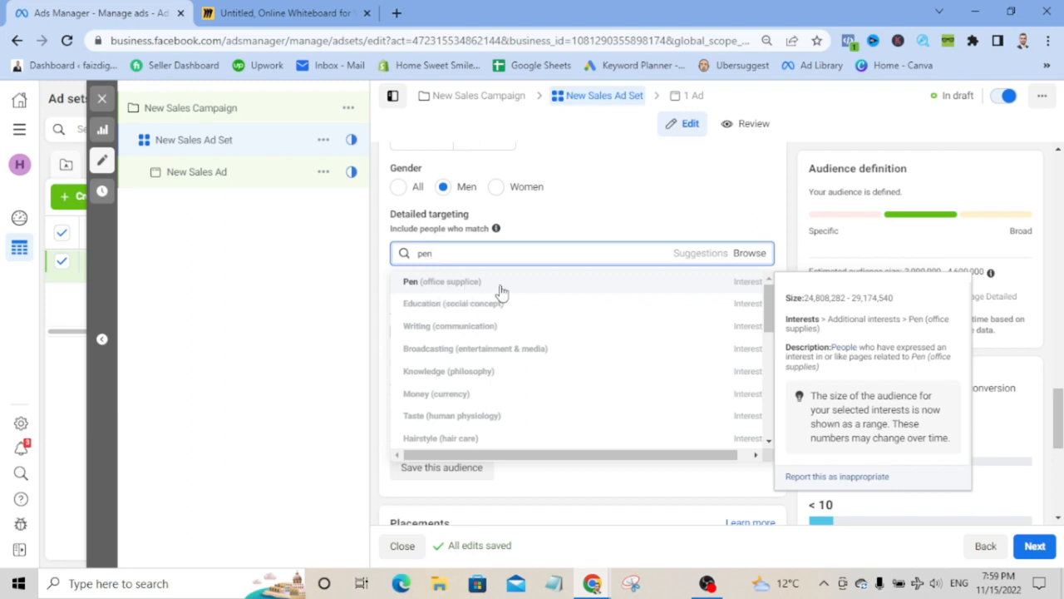
pyautogui.click(434, 281)
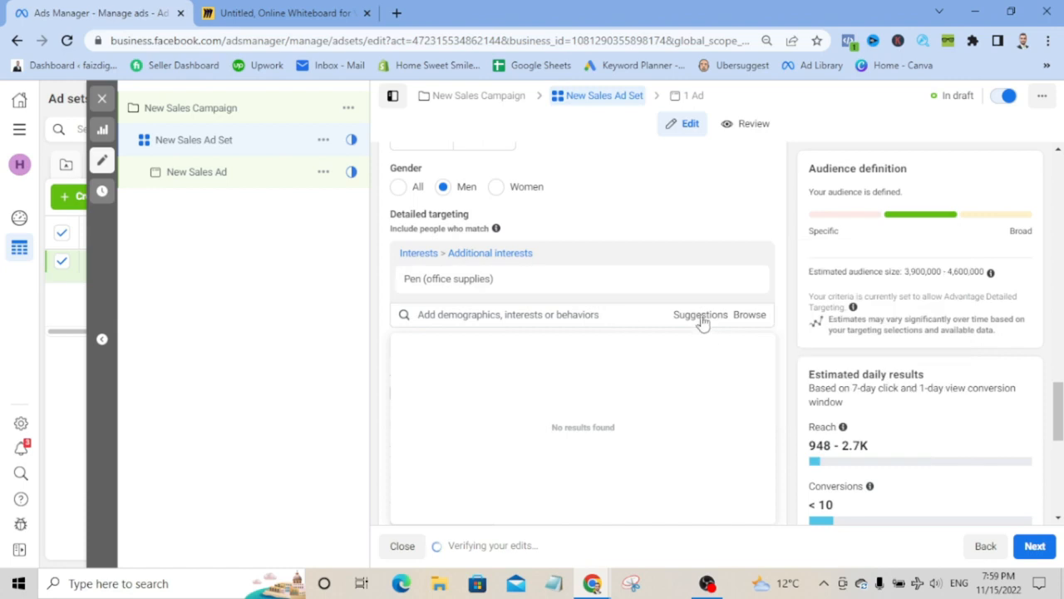
# Look through the suggested interests related to Pen (office supplies) in detailed targeting.
pyautogui.moveTo(449, 286)
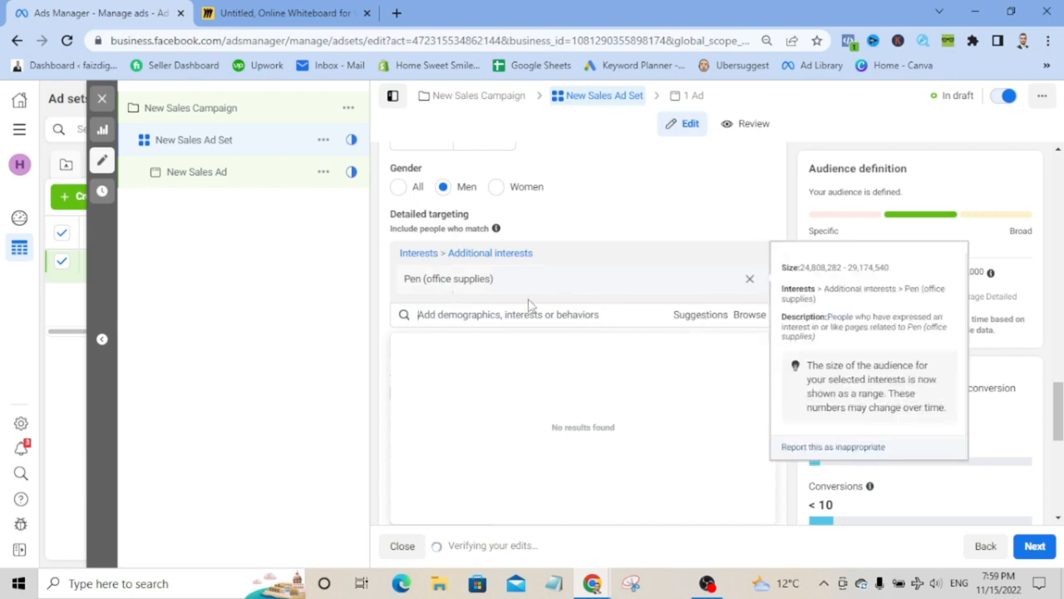
pyautogui.click(703, 317)
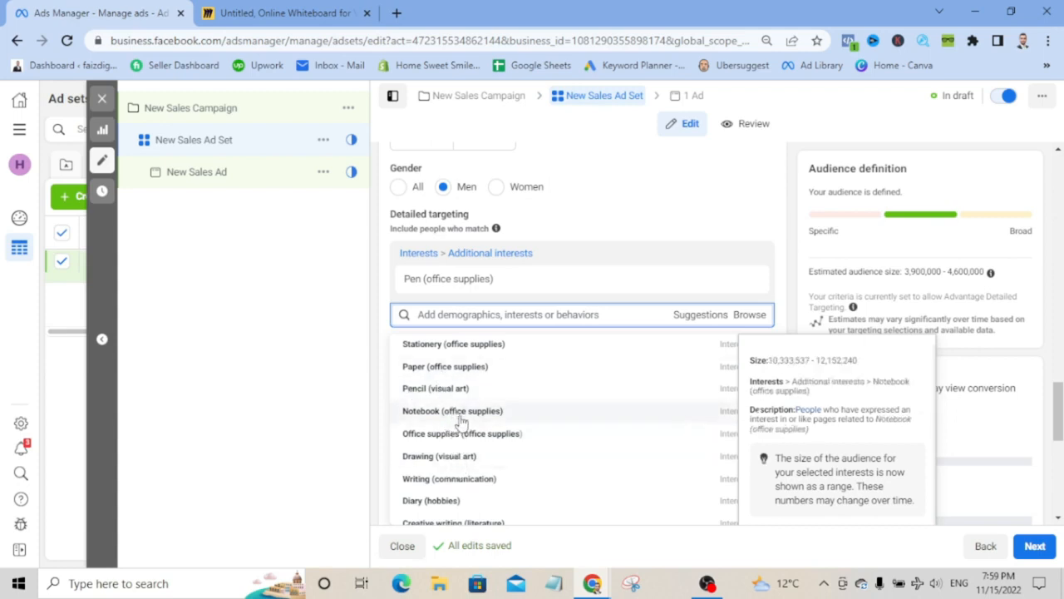
pyautogui.scroll(-1, 466, 464)
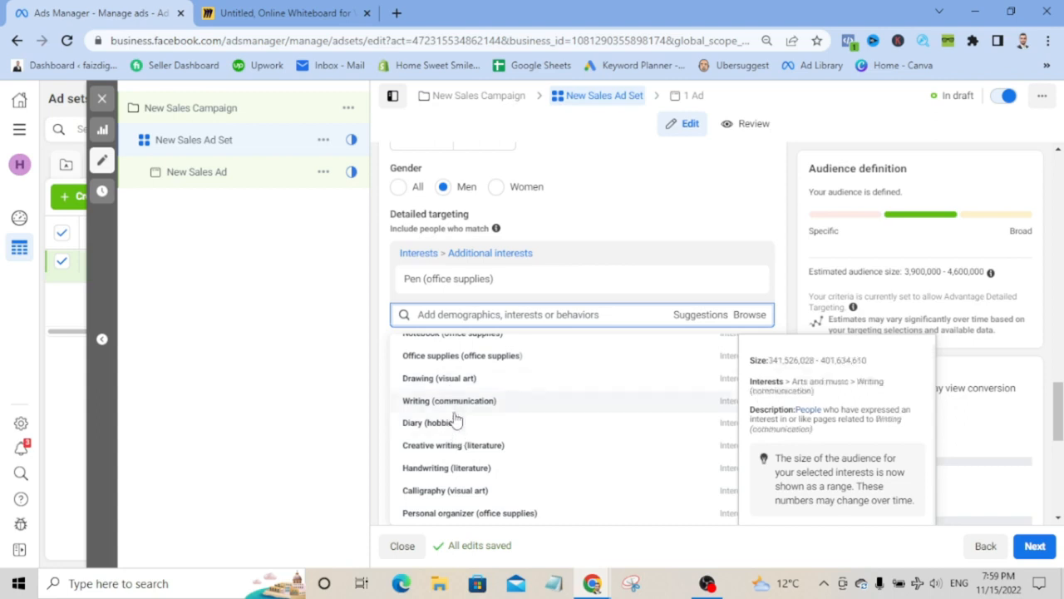
pyautogui.scroll(-1, 449, 399)
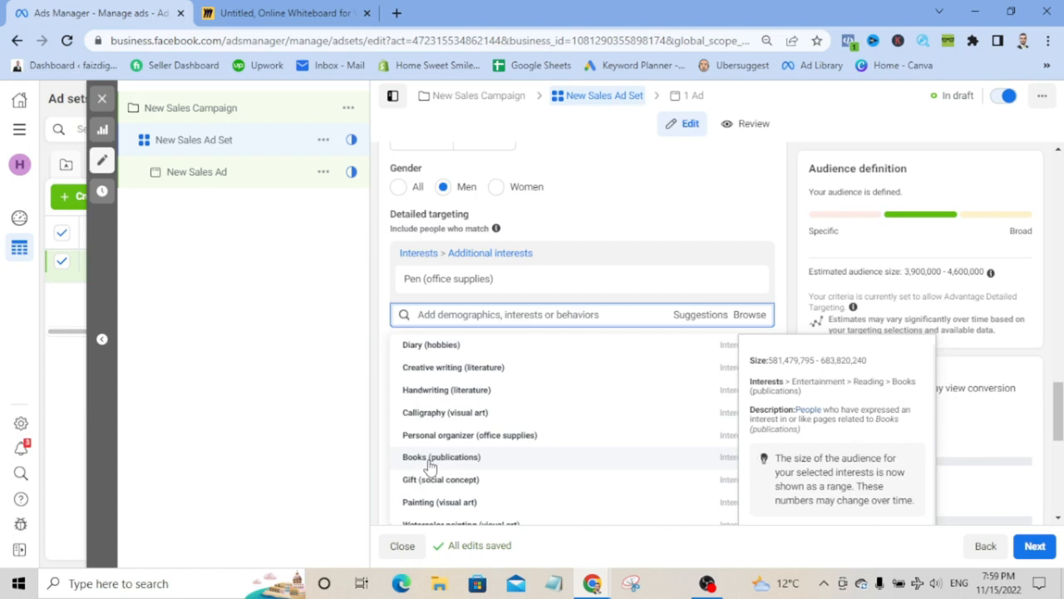
# Expand the additional audience options and review the ad set's placements and its optimization and delivery settings.
pyautogui.moveTo(1060, 411); pyautogui.dragTo(1059, 446)
pyautogui.click(434, 251)
pyautogui.scroll(-3, 432, 316)
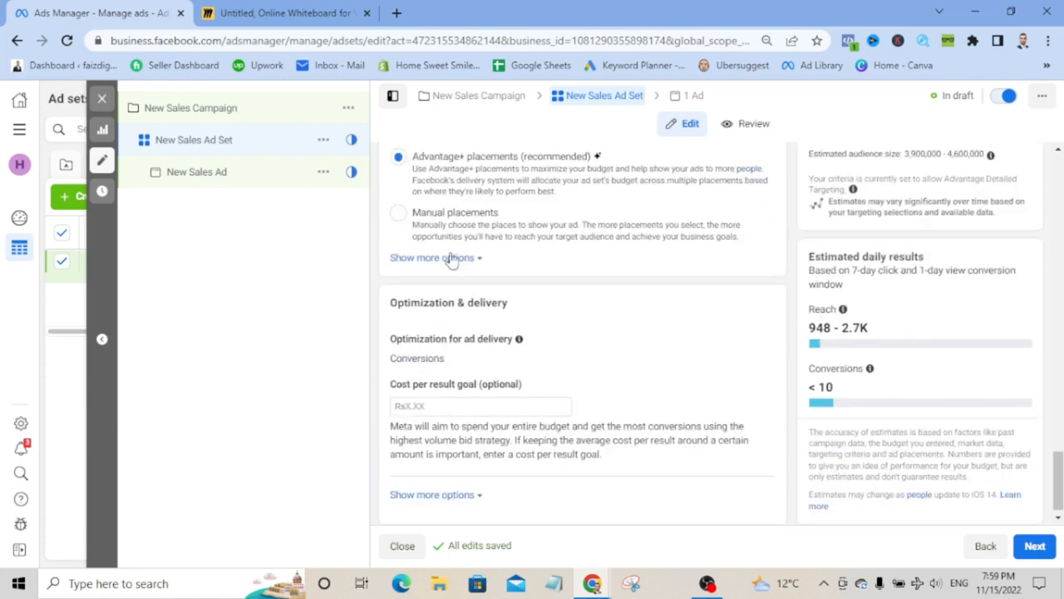
pyautogui.scroll(2, 441, 172)
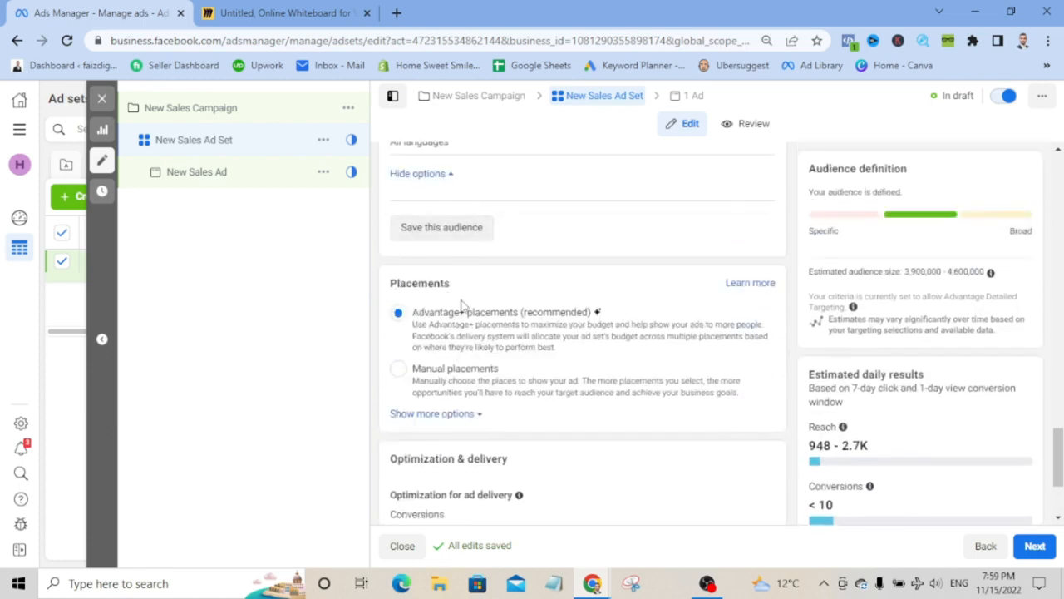
pyautogui.moveTo(1056, 441); pyautogui.dragTo(1056, 460)
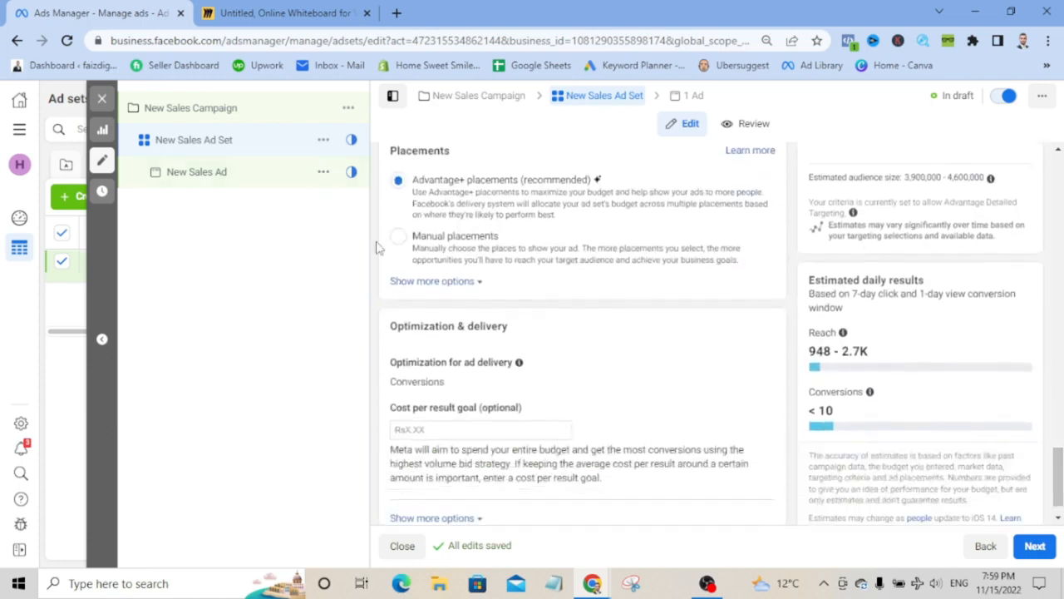
pyautogui.moveTo(469, 155); pyautogui.dragTo(387, 261)
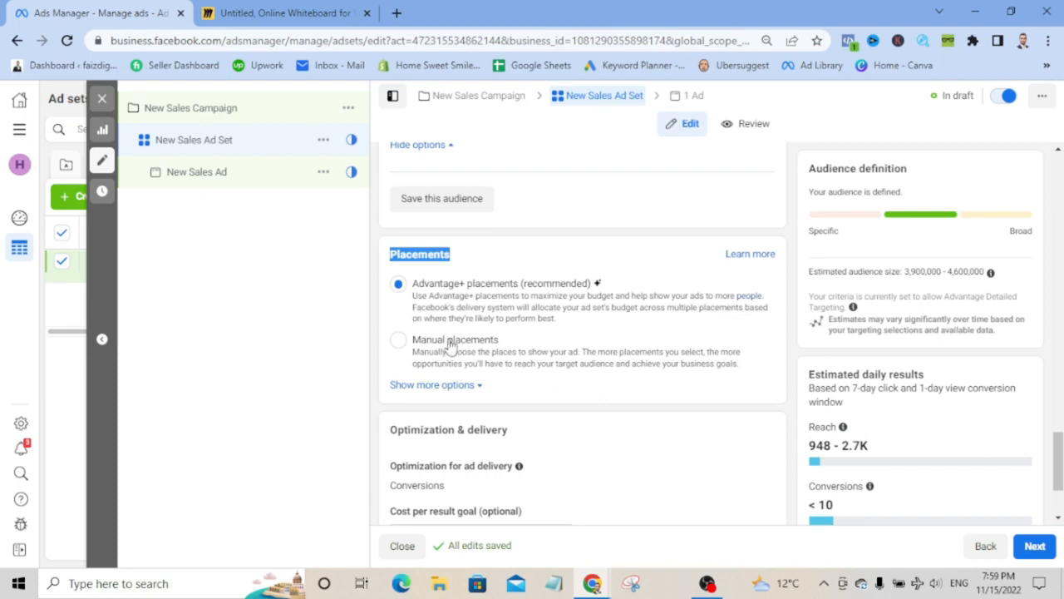
# Quickly duplicate the New Sales Ad Set within the campaign.
pyautogui.moveTo(1062, 553); pyautogui.dragTo(1059, 582)
pyautogui.moveTo(1060, 467); pyautogui.dragTo(1033, 380)
pyautogui.click(323, 140)
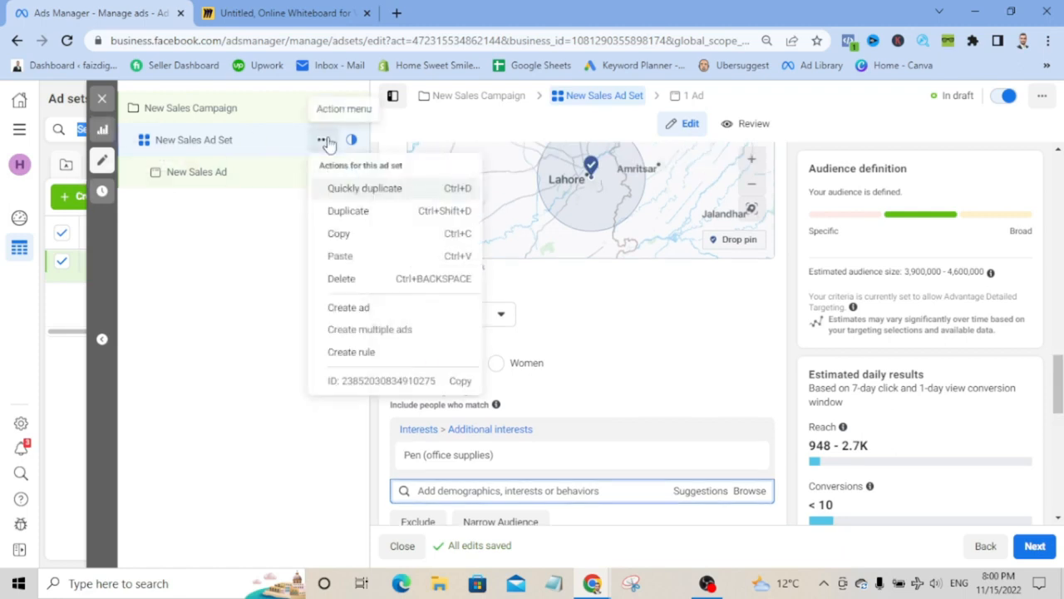
pyautogui.click(374, 191)
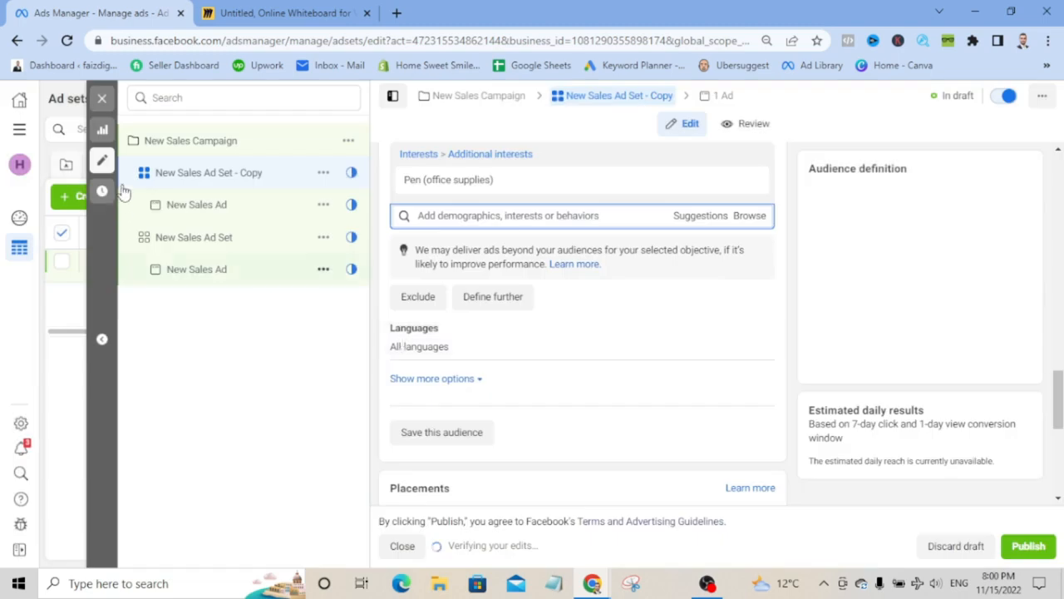
# Rename the duplicated ad set as 2222.
pyautogui.moveTo(1060, 407); pyautogui.dragTo(1061, 238)
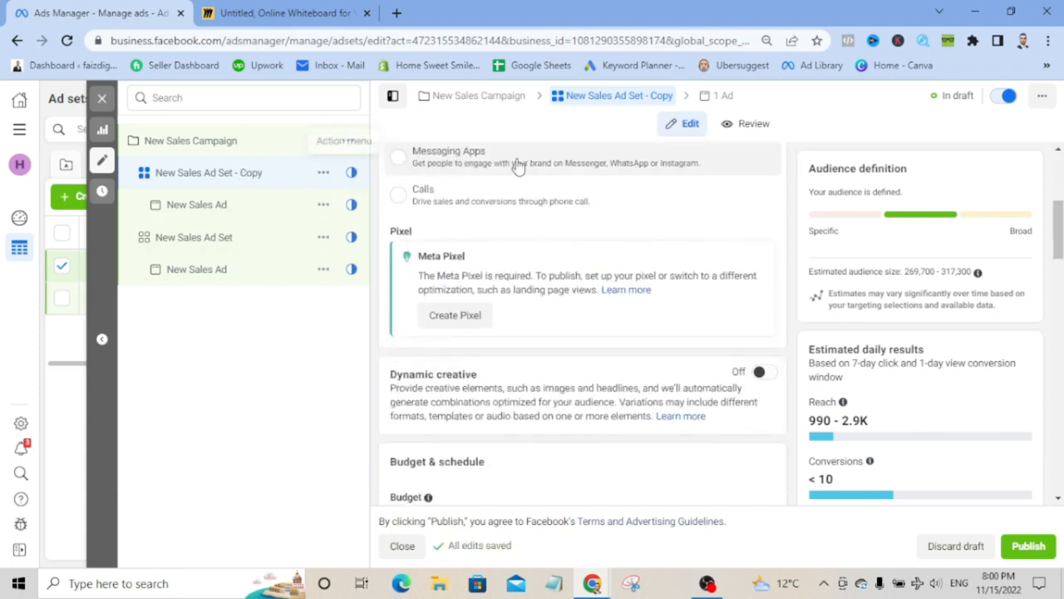
pyautogui.moveTo(1060, 241); pyautogui.dragTo(1060, 191)
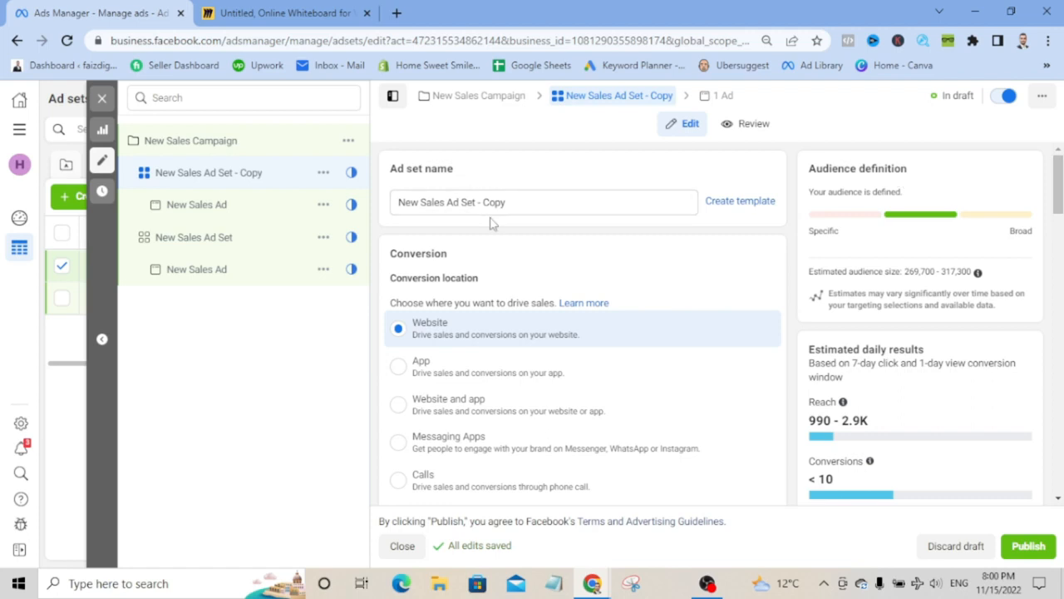
pyautogui.moveTo(513, 202); pyautogui.dragTo(369, 202)
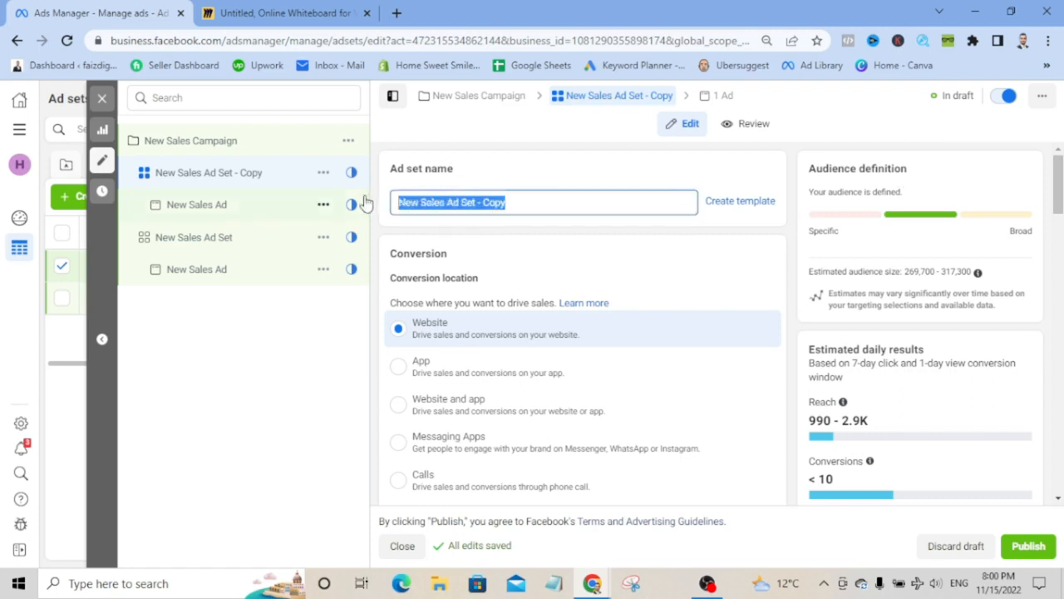
pyautogui.write('2222')
pyautogui.click(359, 383)
# Check the 2222 ad set's daily budget and change its audience gender to Women.
pyautogui.moveTo(1062, 204); pyautogui.dragTo(1060, 303)
pyautogui.click(649, 180)
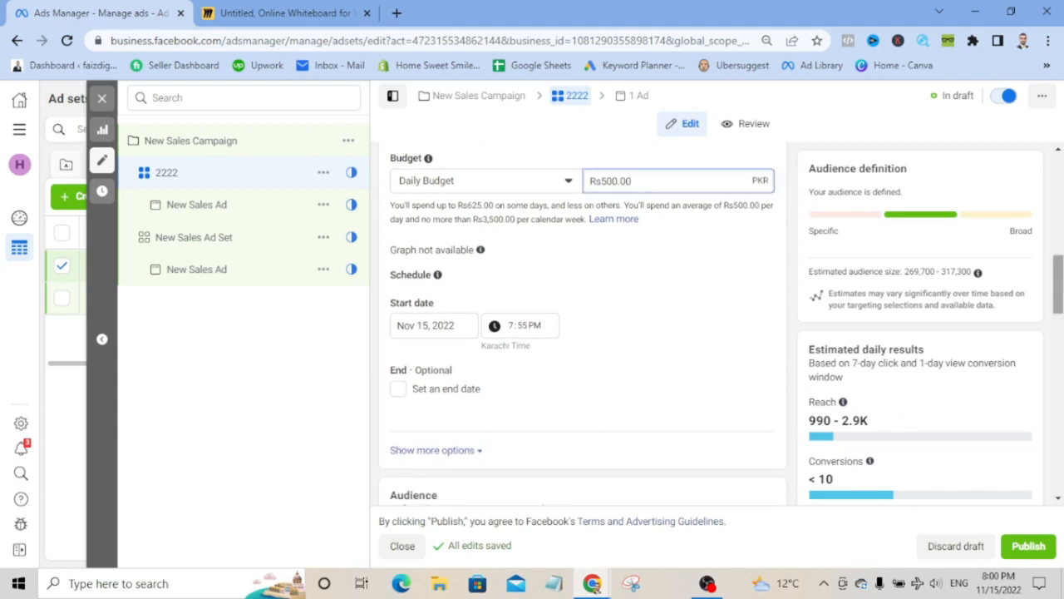
pyautogui.scroll(-3, 655, 183)
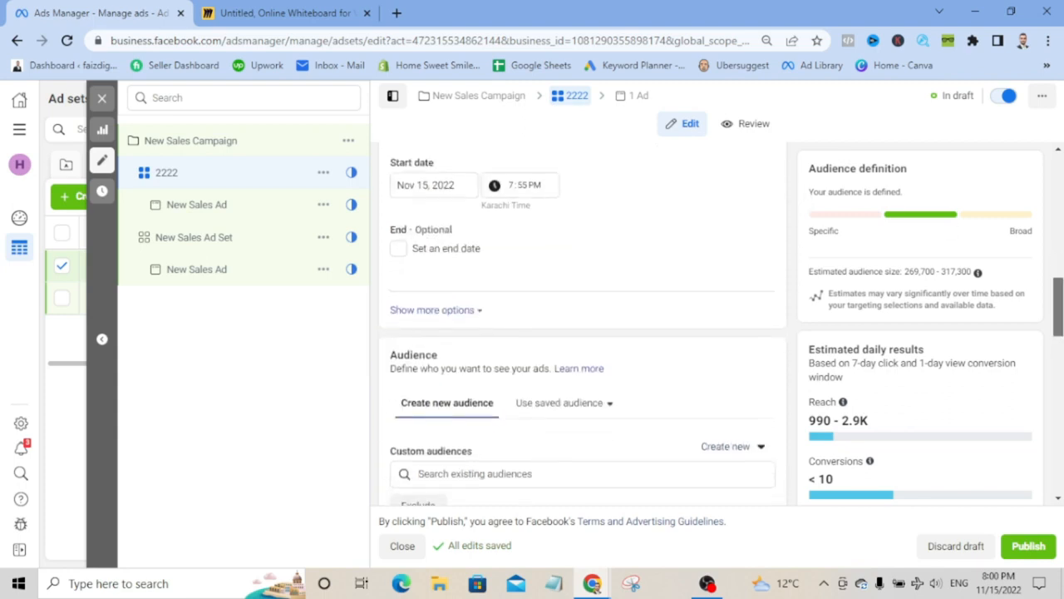
pyautogui.scroll(-4, 819, 378)
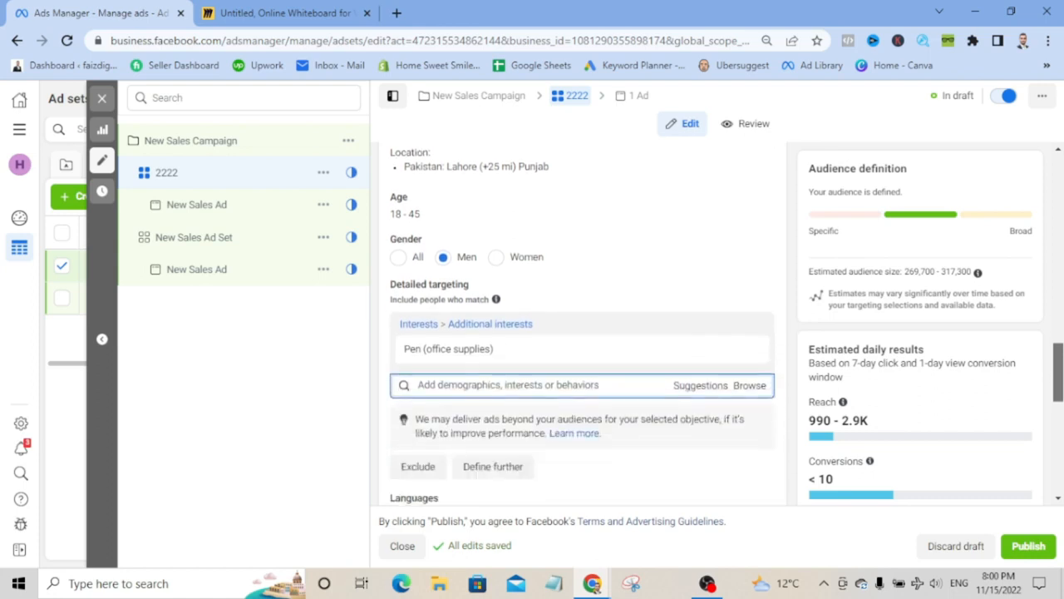
pyautogui.click(495, 222)
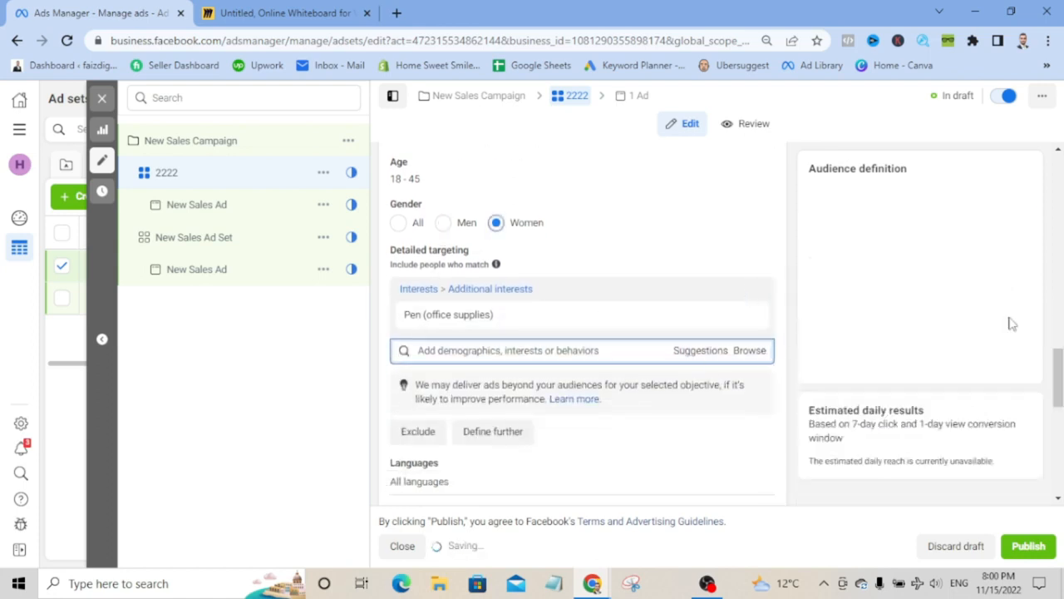
# Replace the Pen (office supplies) interest with Education (social concept) in the 2222 ad set's detailed targeting.
pyautogui.moveTo(1059, 382)
pyautogui.mouseDown()
pyautogui.moveTo(1061, 360)
pyautogui.moveTo(1060, 376)
pyautogui.mouseUp()
pyautogui.moveTo(487, 358)
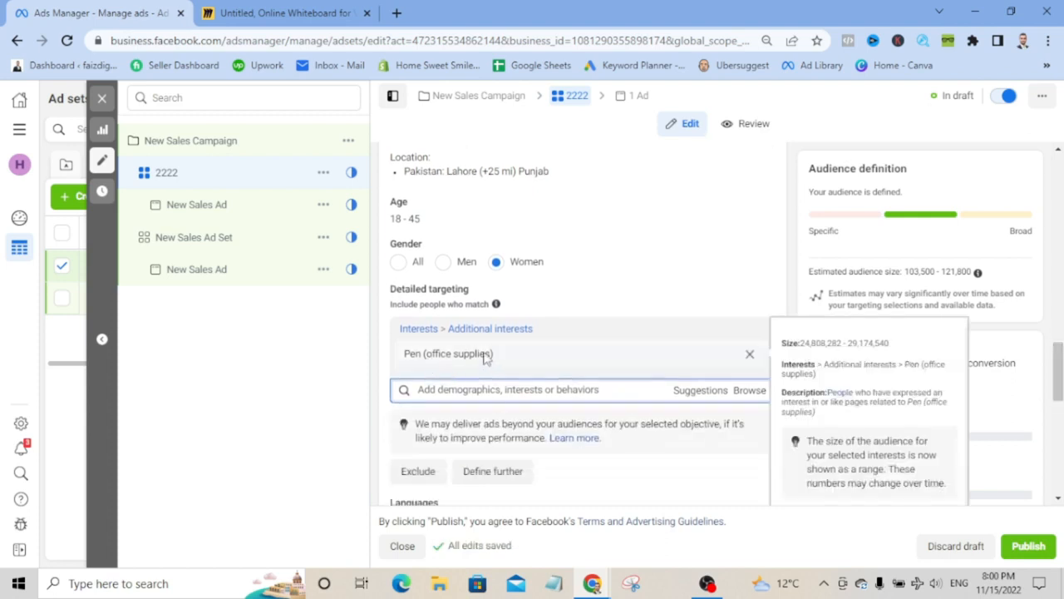
pyautogui.click(750, 357)
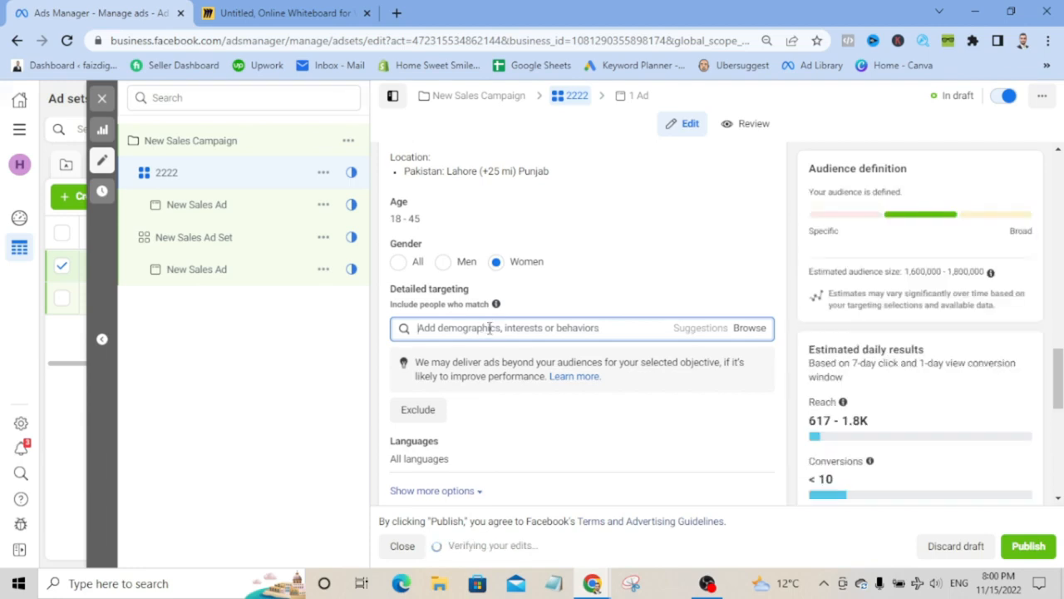
pyautogui.write('pen')
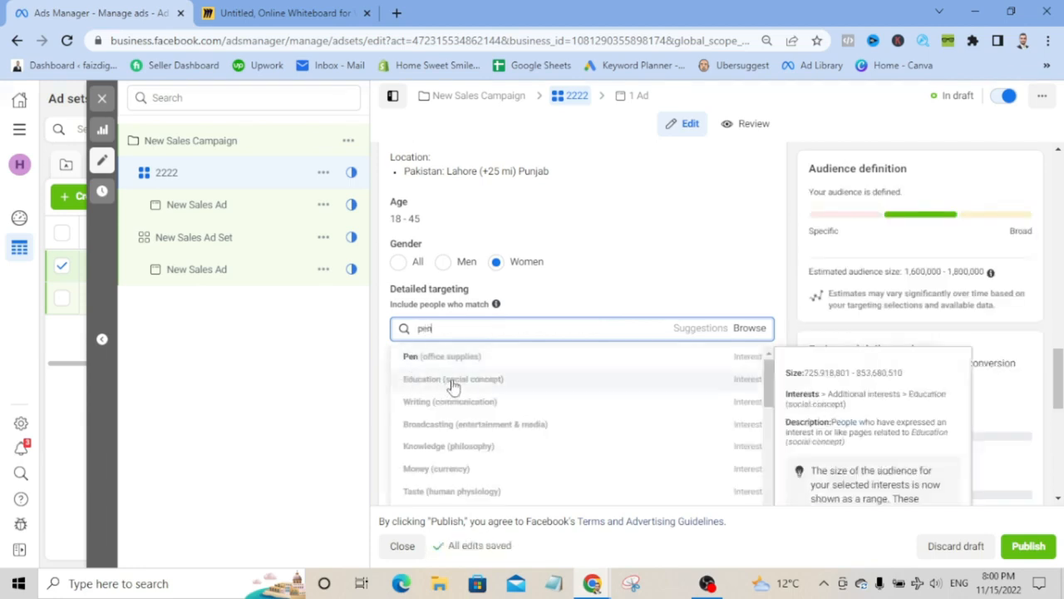
pyautogui.click(458, 389)
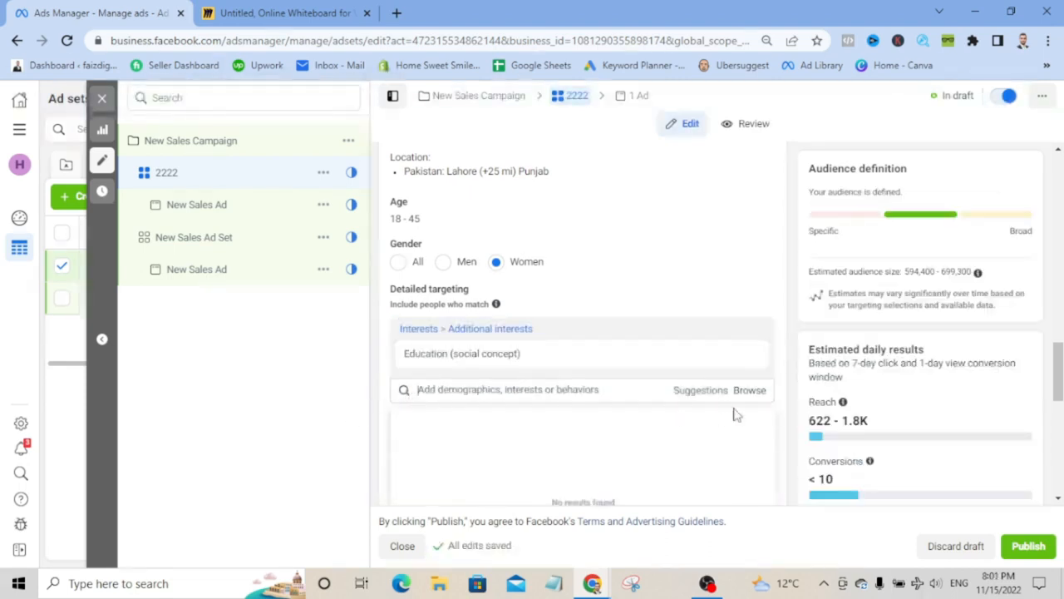
pyautogui.moveTo(513, 359)
# Replace the Lahore location in the 2222 ad set's audience with Karachi, Sindh, Pakistan.
pyautogui.scroll(2, 1058, 366)
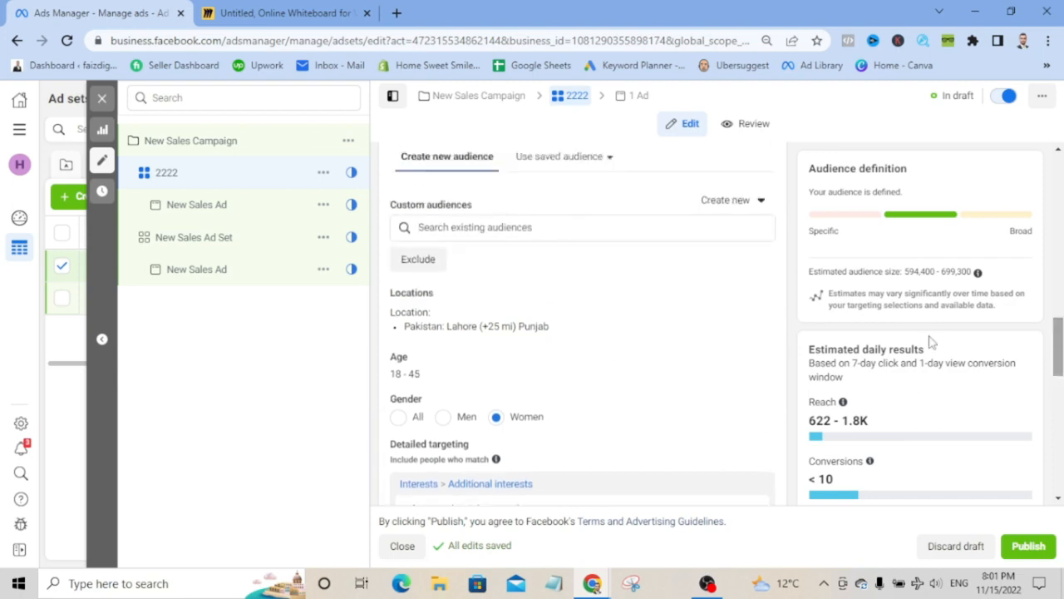
pyautogui.click(754, 297)
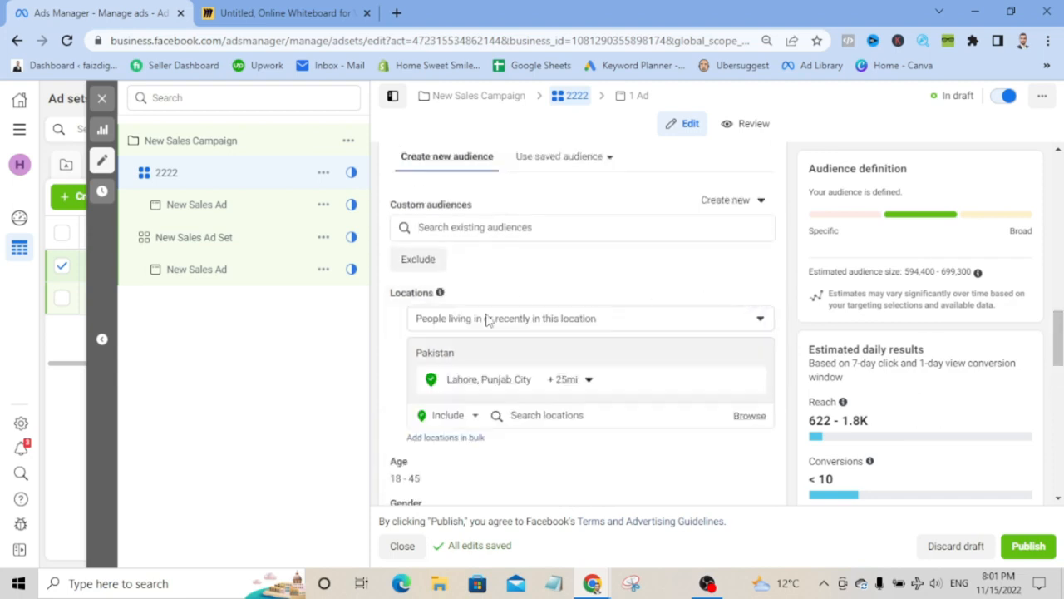
pyautogui.click(749, 381)
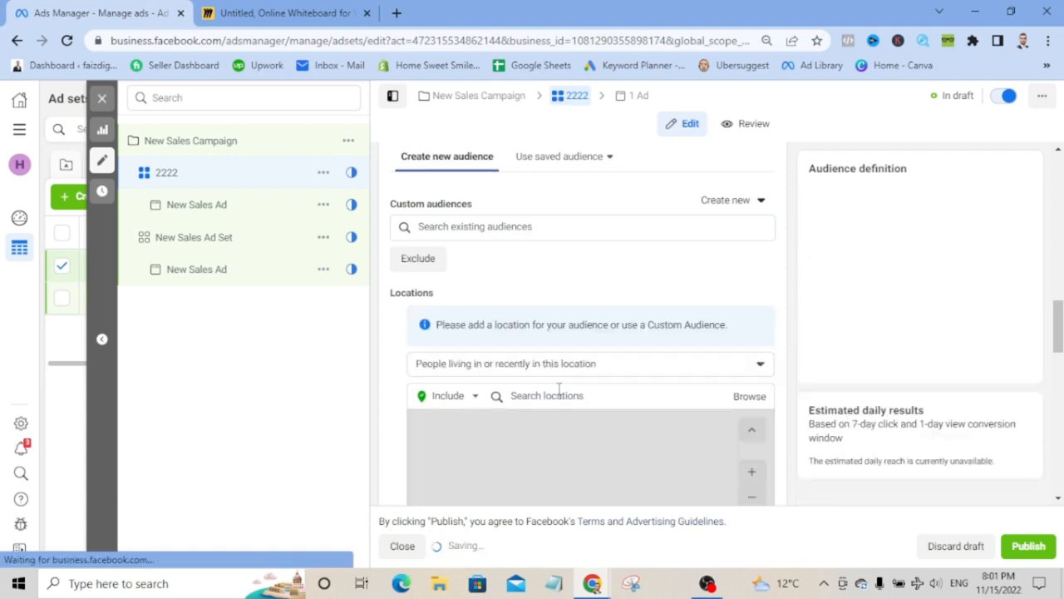
pyautogui.click(544, 396)
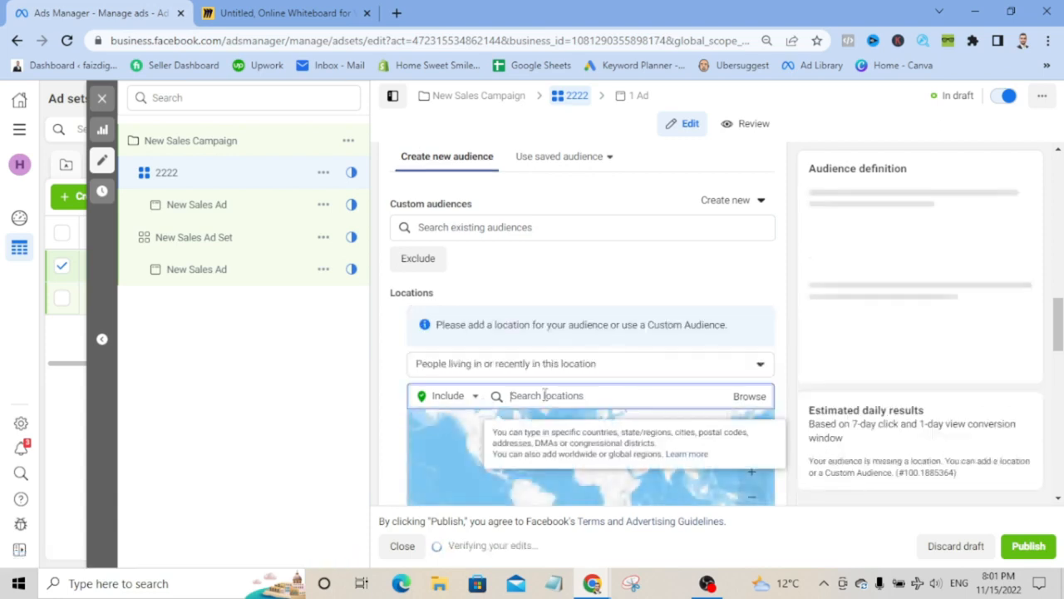
pyautogui.write('karachi')
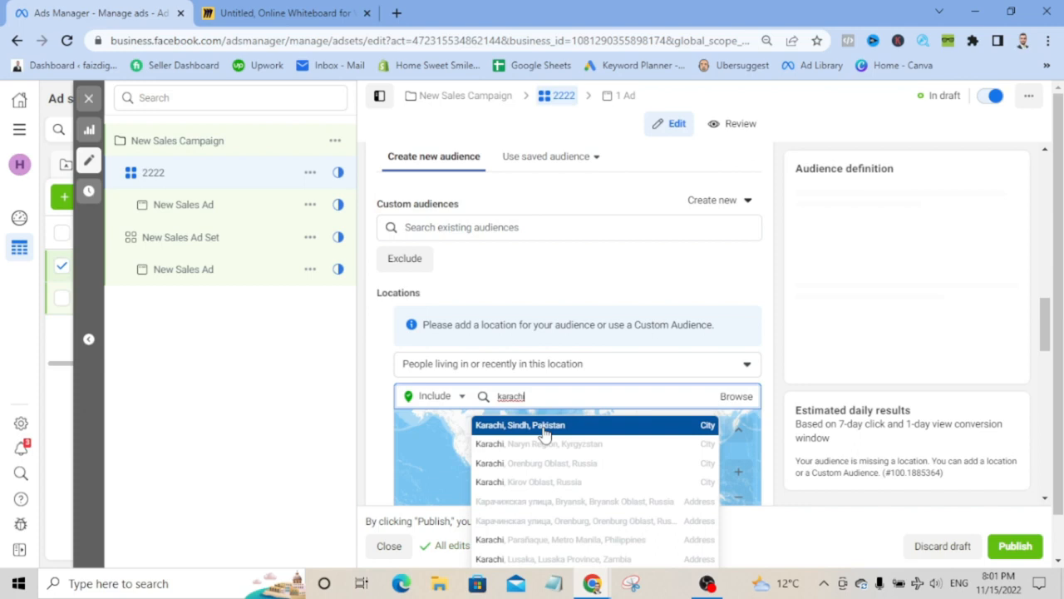
pyautogui.click(739, 425)
pyautogui.moveTo(1059, 334); pyautogui.dragTo(1061, 420)
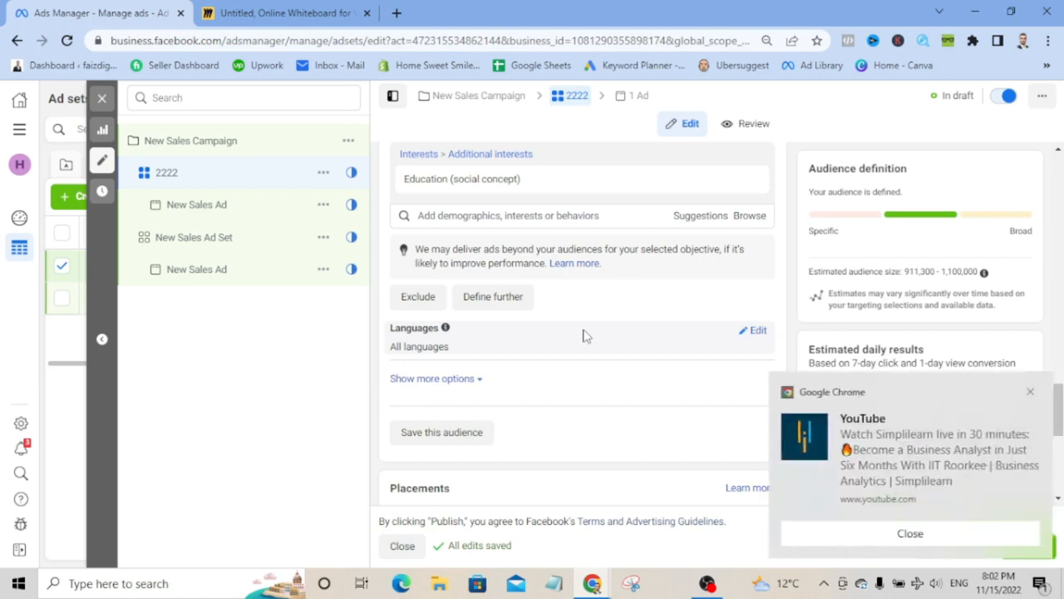
# Dismiss the YouTube notification pop-ups covering the ad set editor.
pyautogui.click(1041, 584)
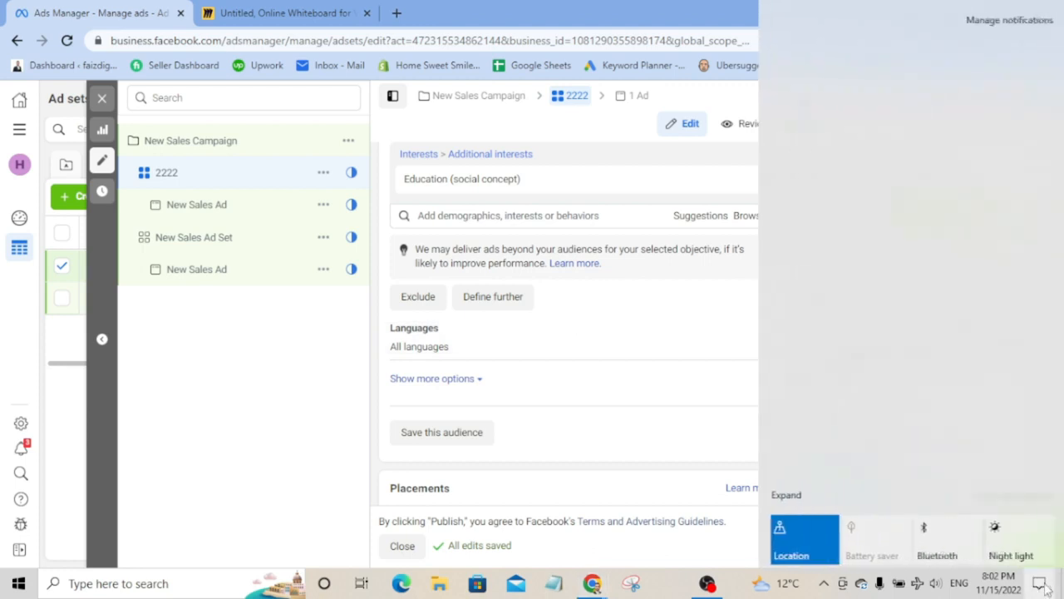
pyautogui.click(1043, 584)
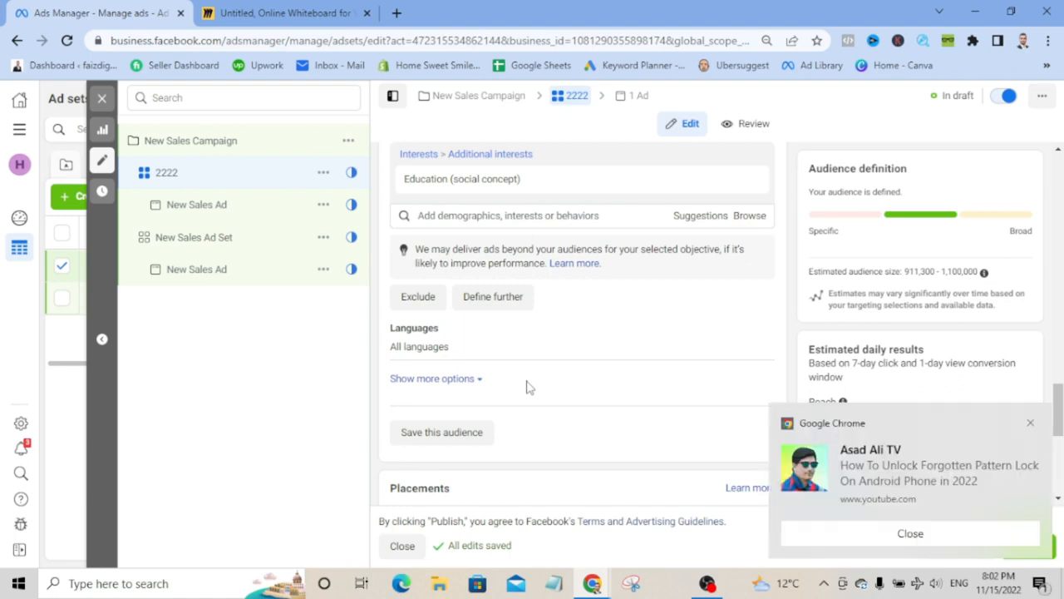
pyautogui.click(1048, 586)
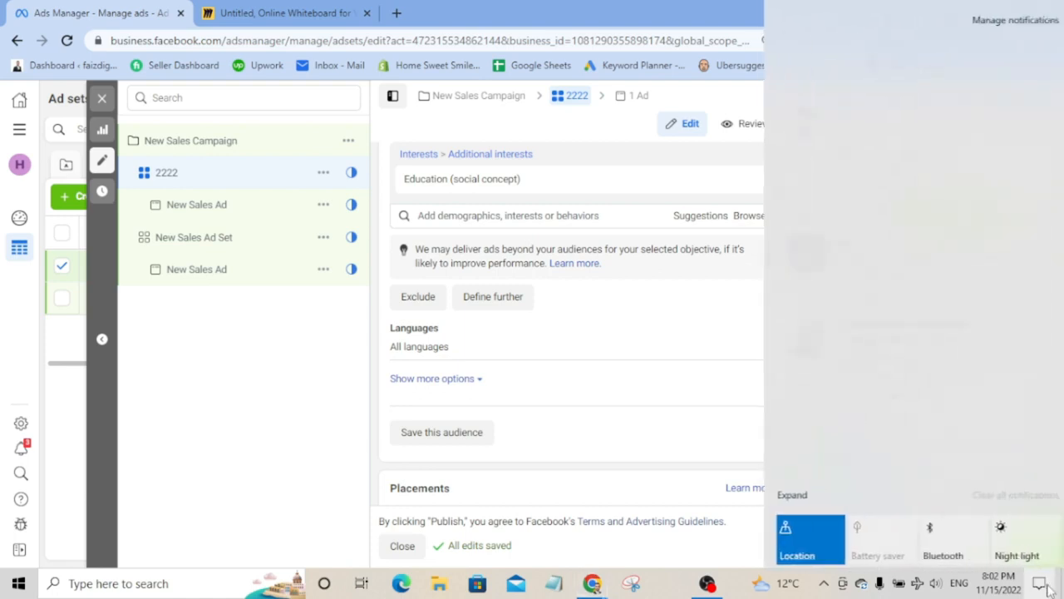
pyautogui.click(1049, 585)
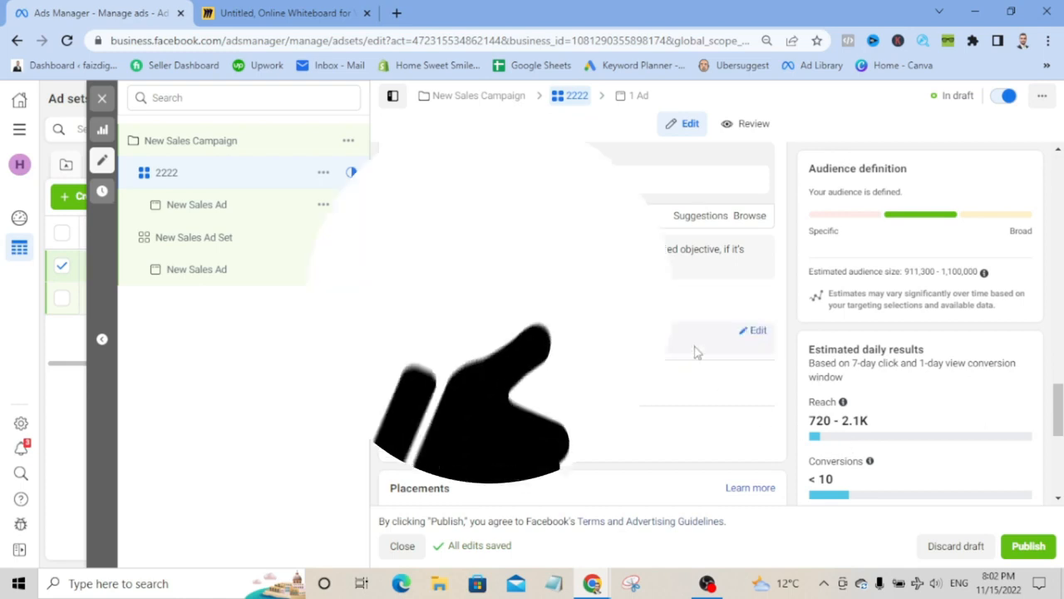